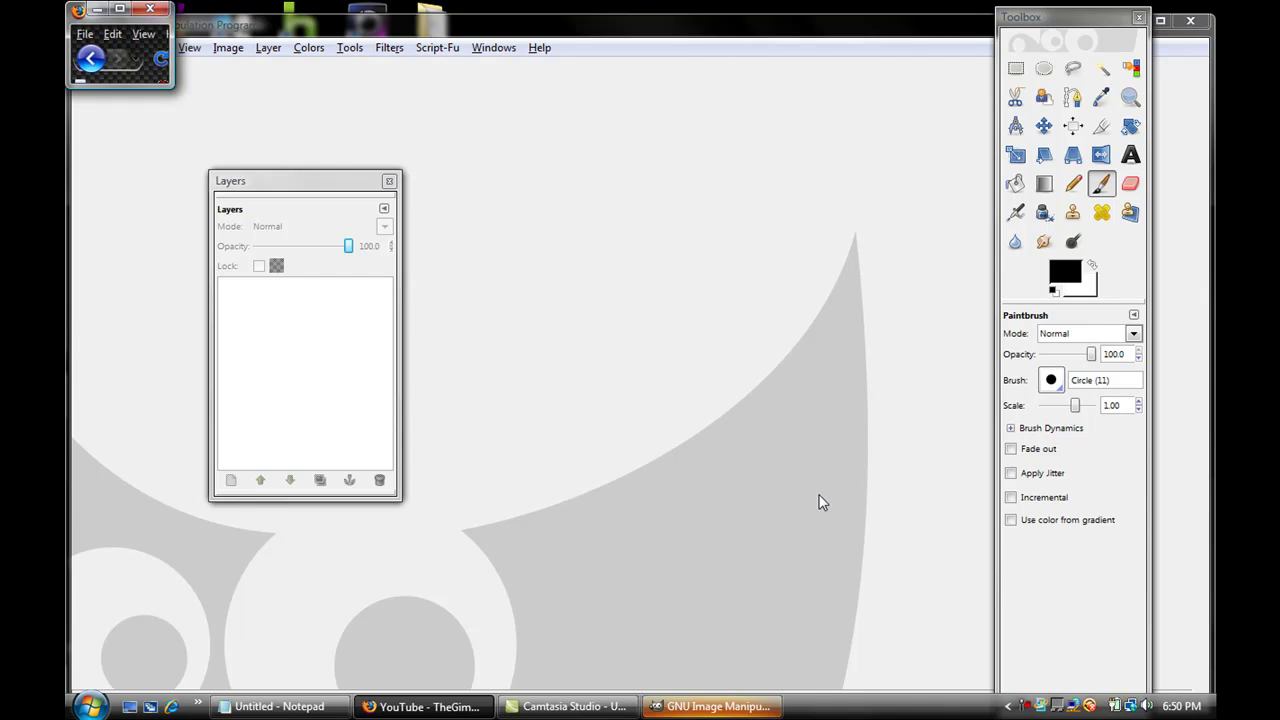
Maximize Firefox and scroll through the YouTube channel page with hazard-stripe side borders
left_click(119, 8)
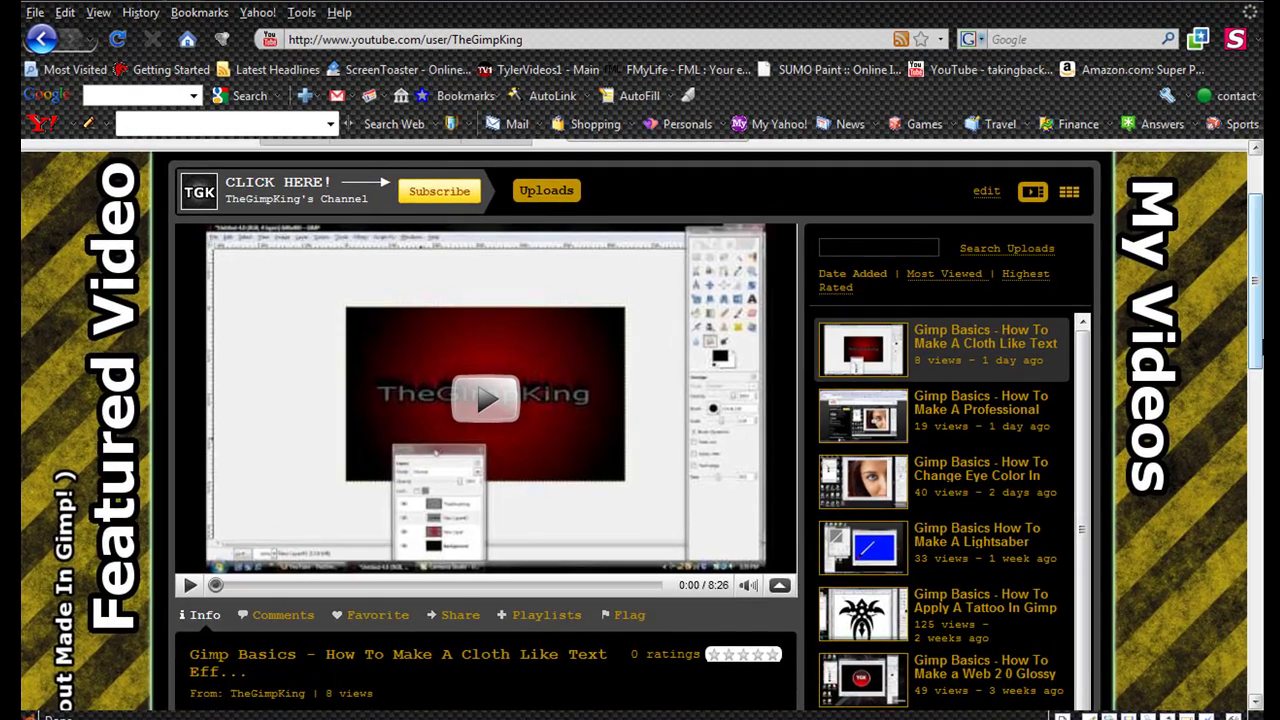
scroll(1210, 287, "up", 2)
scroll(1262, 293, "down", 2)
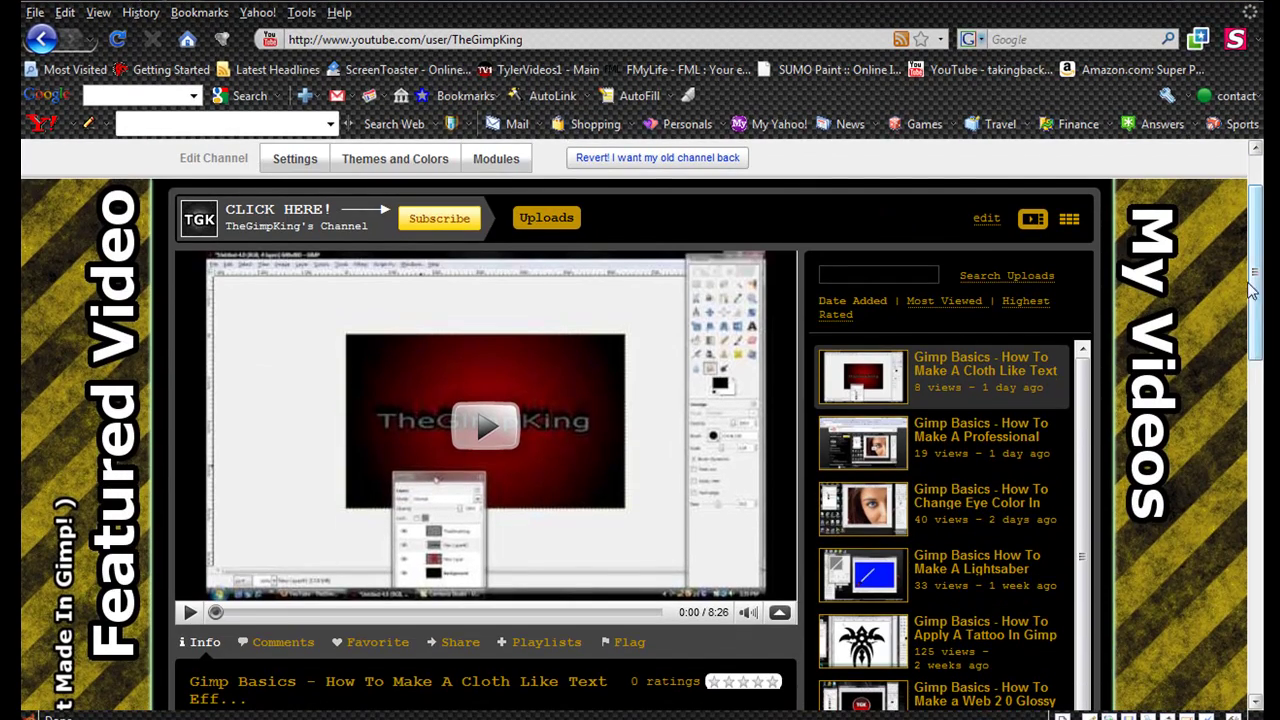
left_click_drag(1255, 290, 1238, 220)
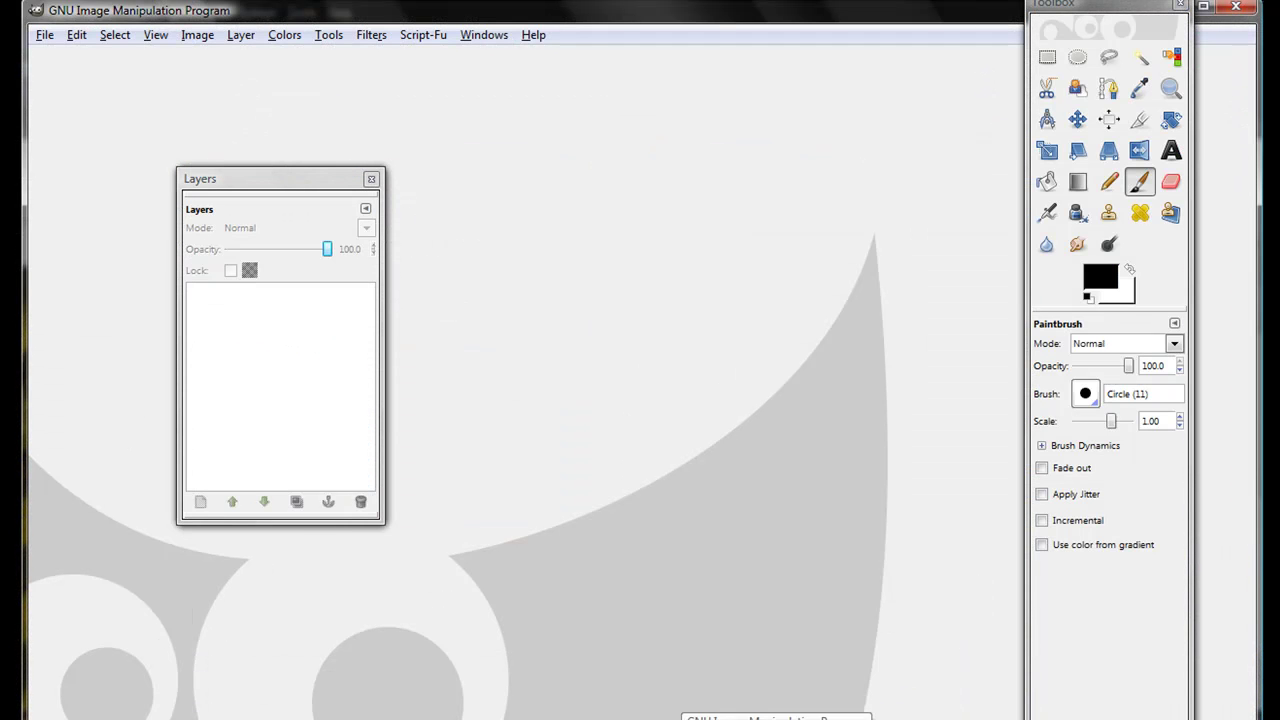
Maximize GIMP and move the Toolbox and Layers windows clear of the canvas
left_click(1203, 9)
left_click_drag(1084, 2, 1163, 18)
left_click_drag(286, 177, 133, 39)
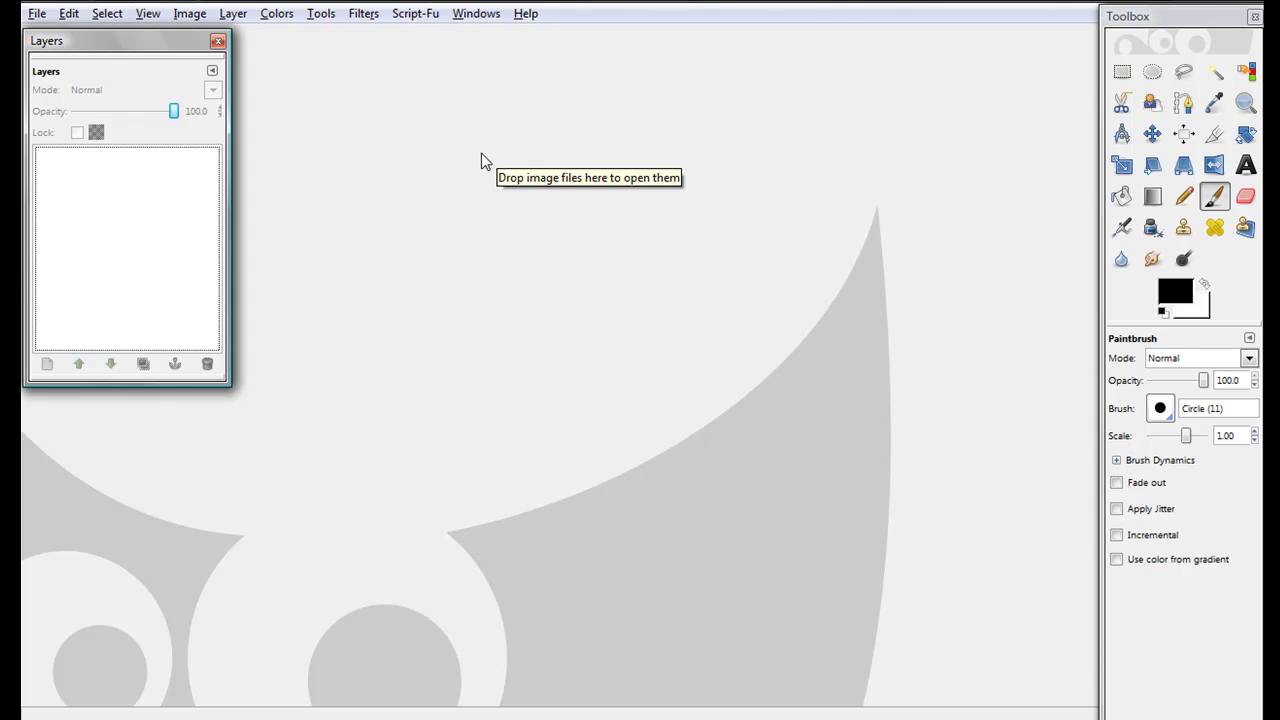
Open youtube beta template.jpg from the Desktop's YouTube Stuff folder
left_click(35, 14)
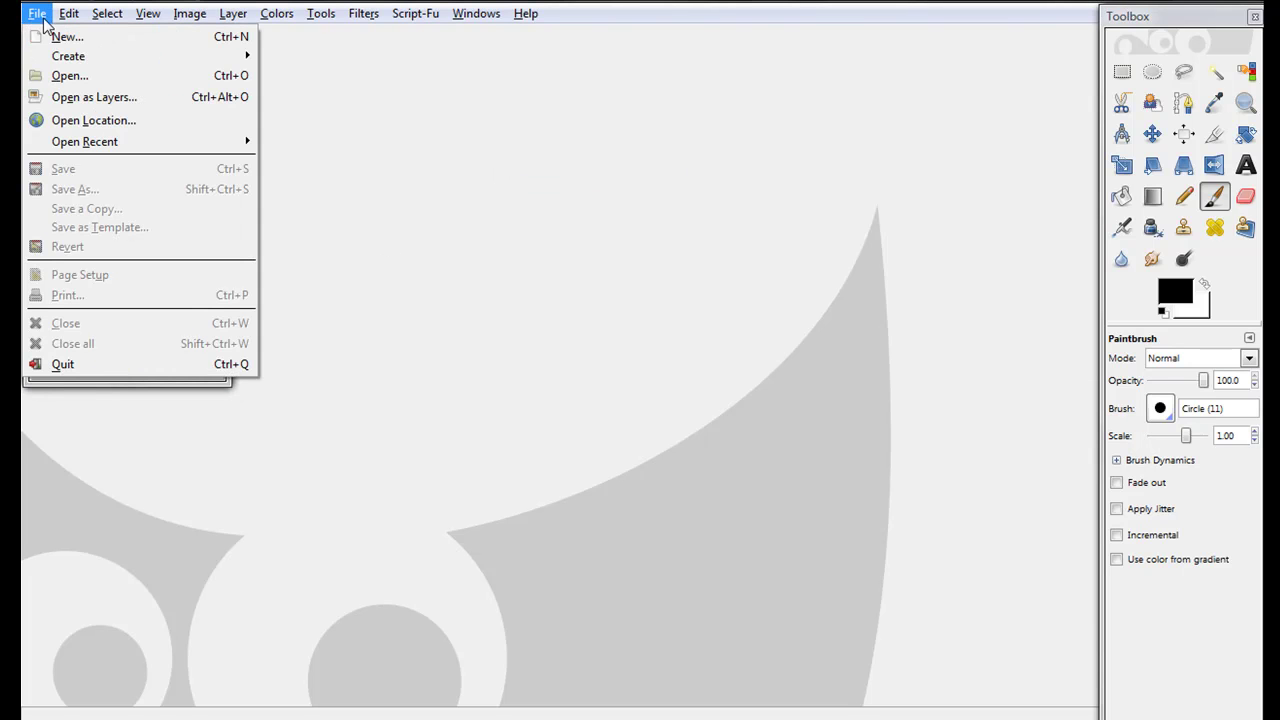
left_click(66, 76)
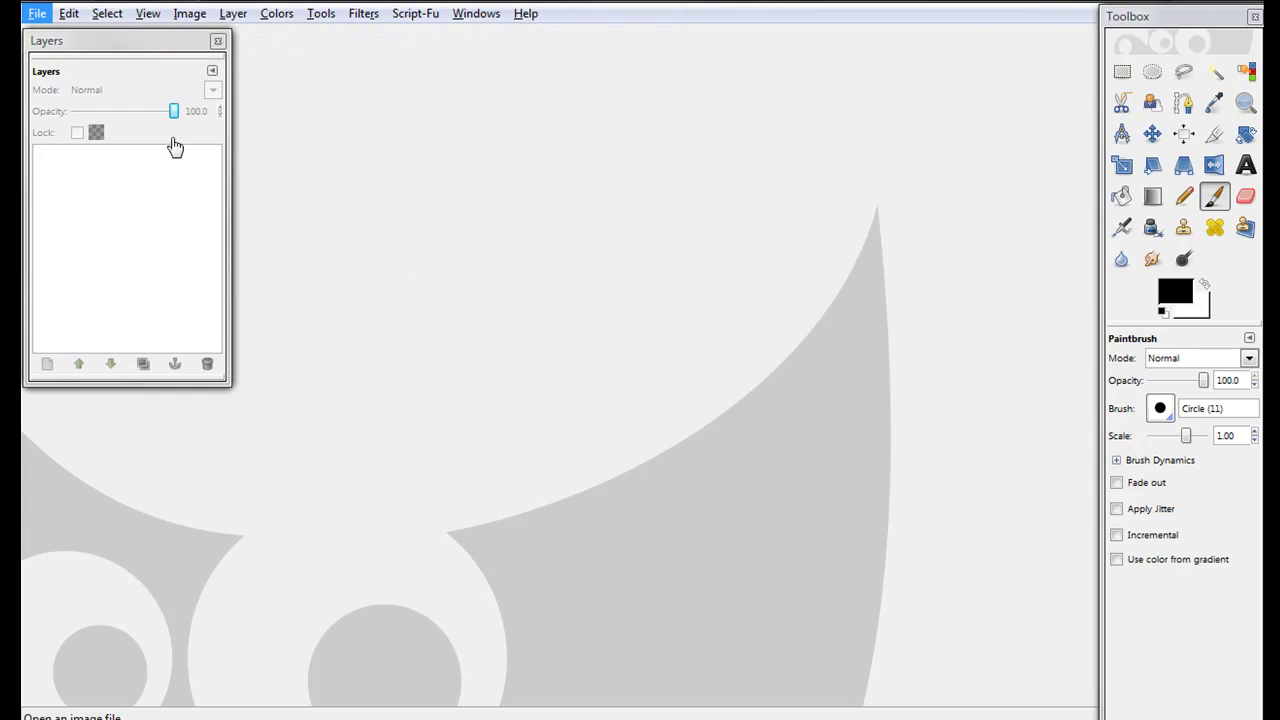
left_click_drag(643, 30, 402, 34)
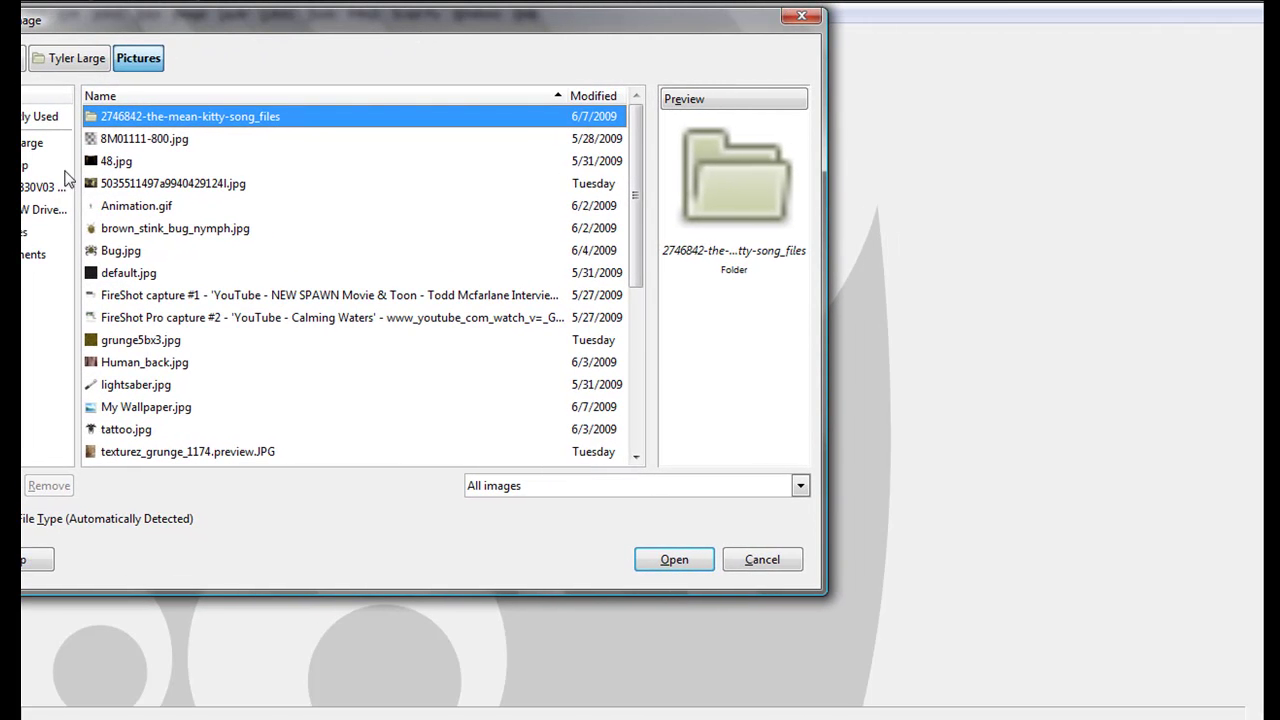
left_click(38, 166)
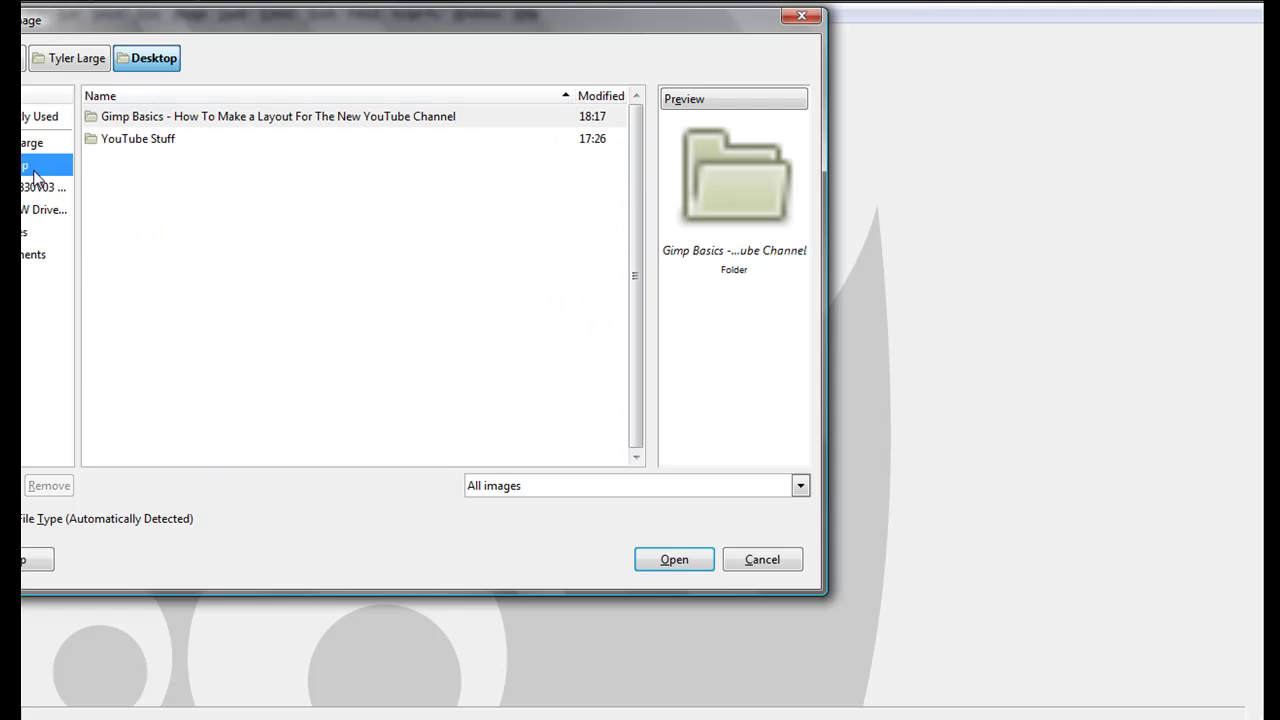
double_click(220, 141)
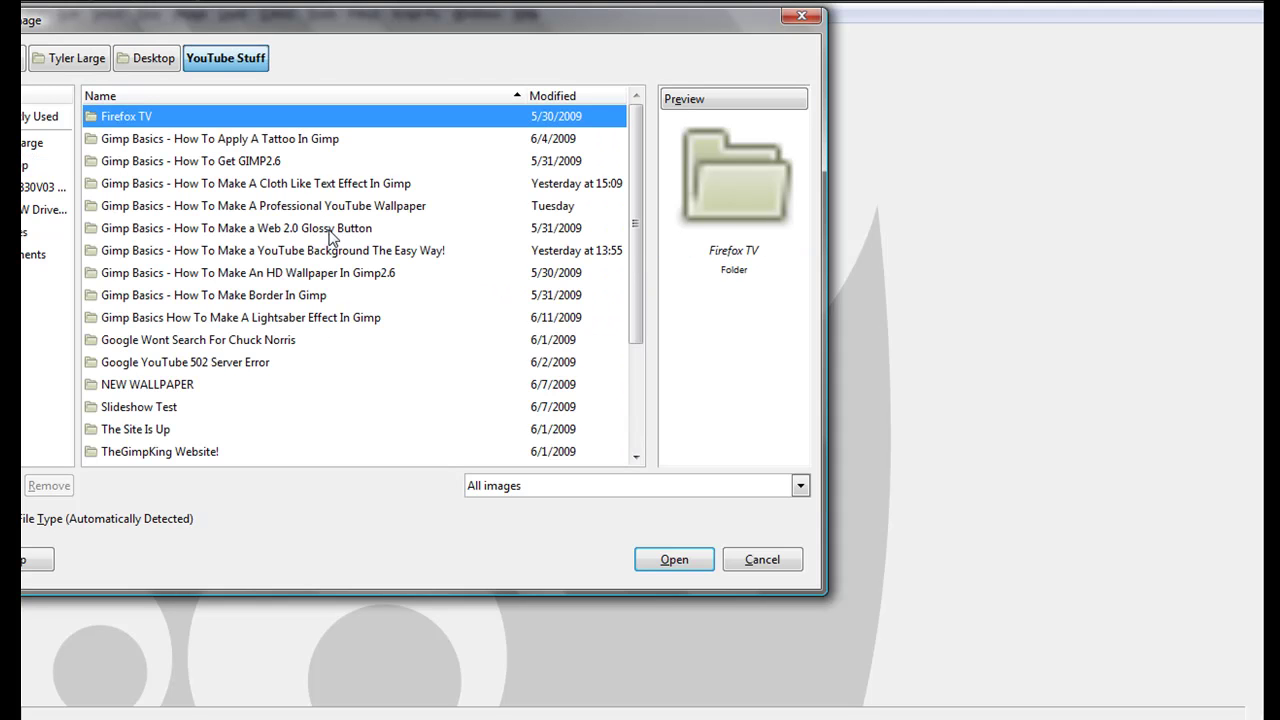
scroll(643, 178, "down", 3)
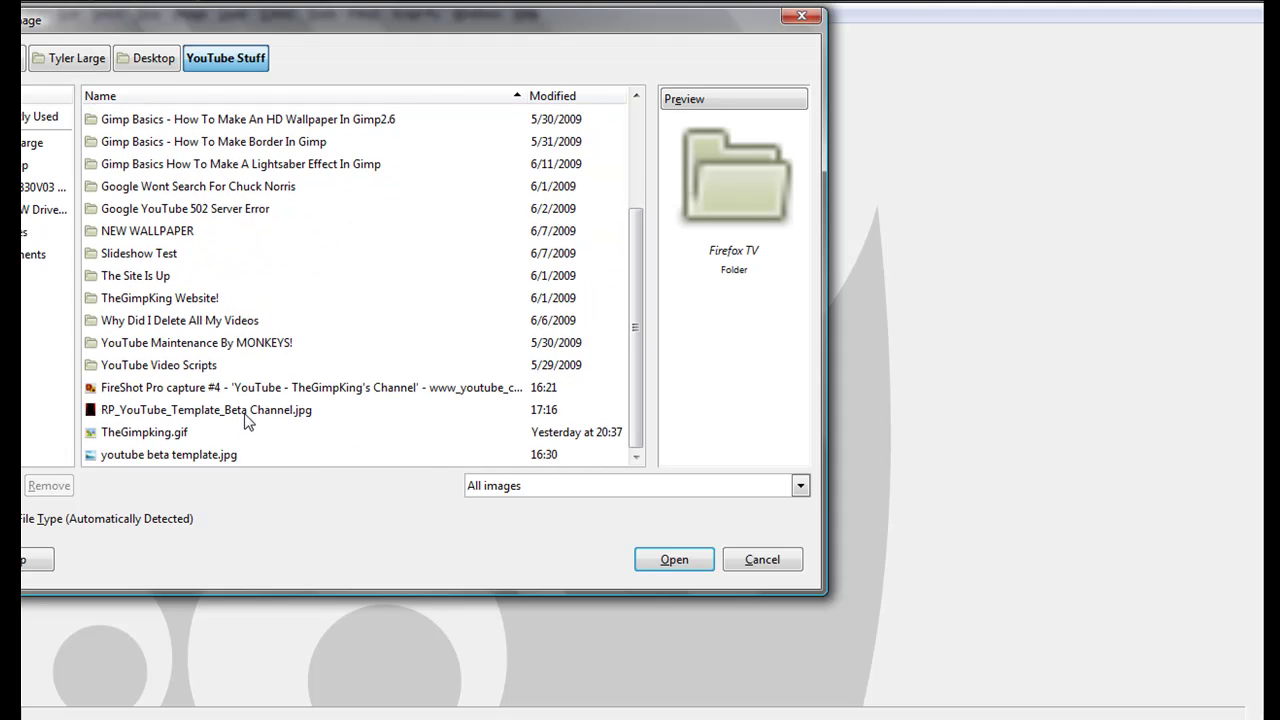
left_click(153, 456)
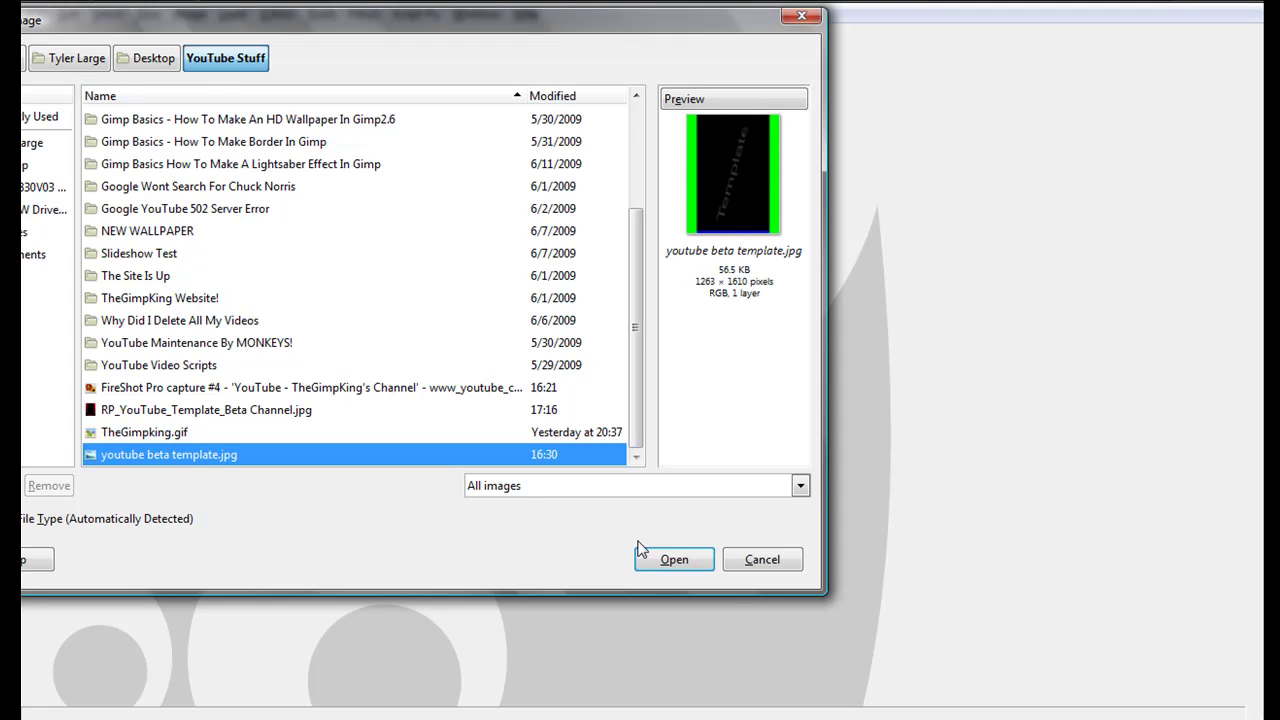
left_click(674, 560)
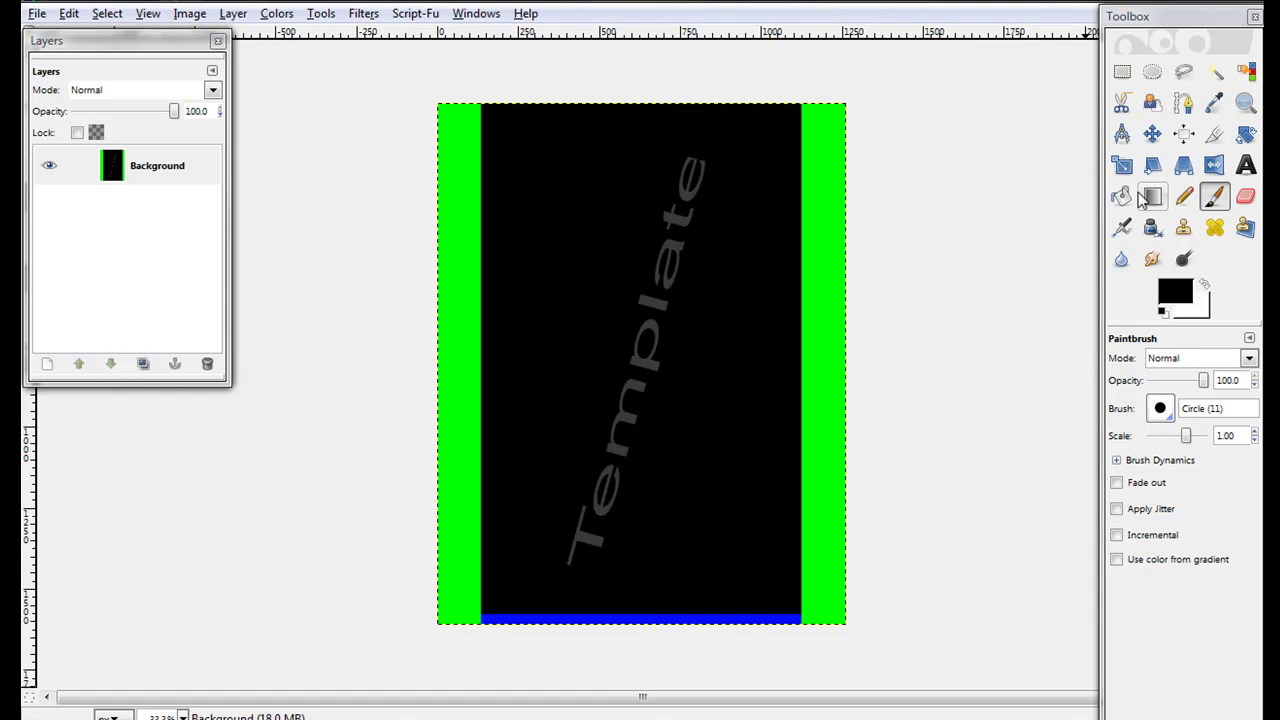
Draw a tall rectangular selection over the template's right green strip
left_click(1122, 72)
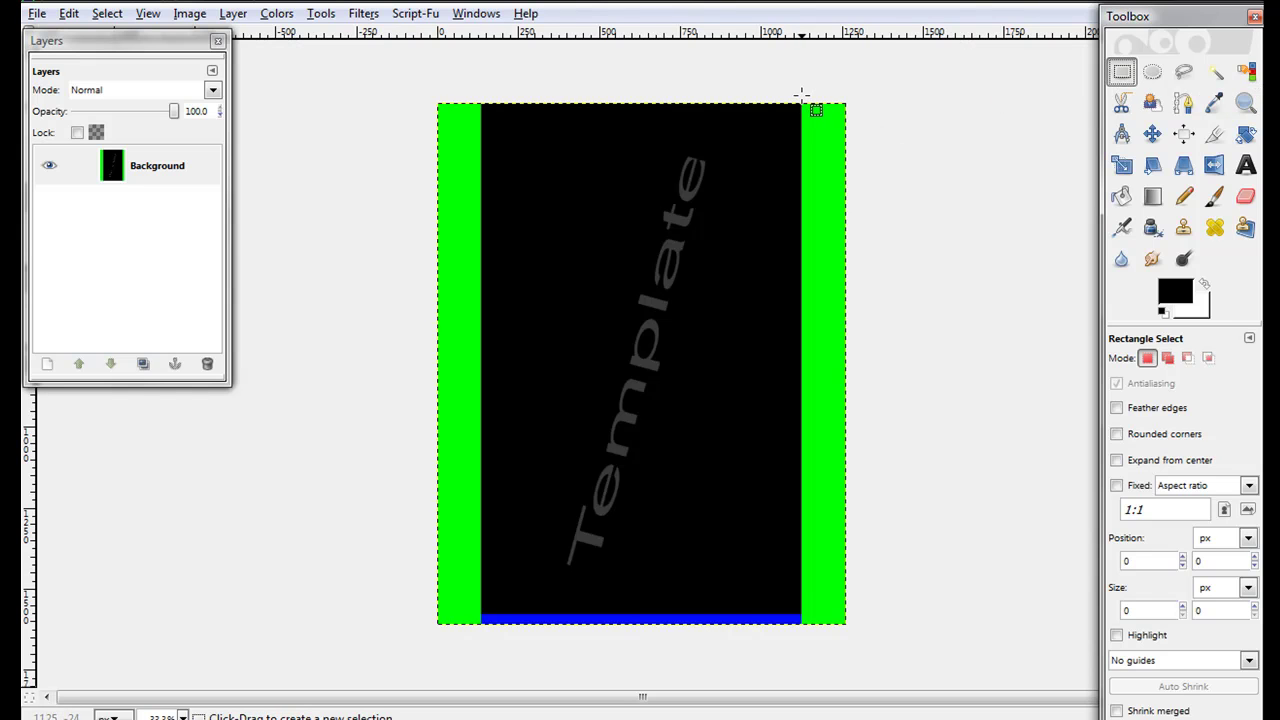
left_click_drag(800, 98, 883, 674)
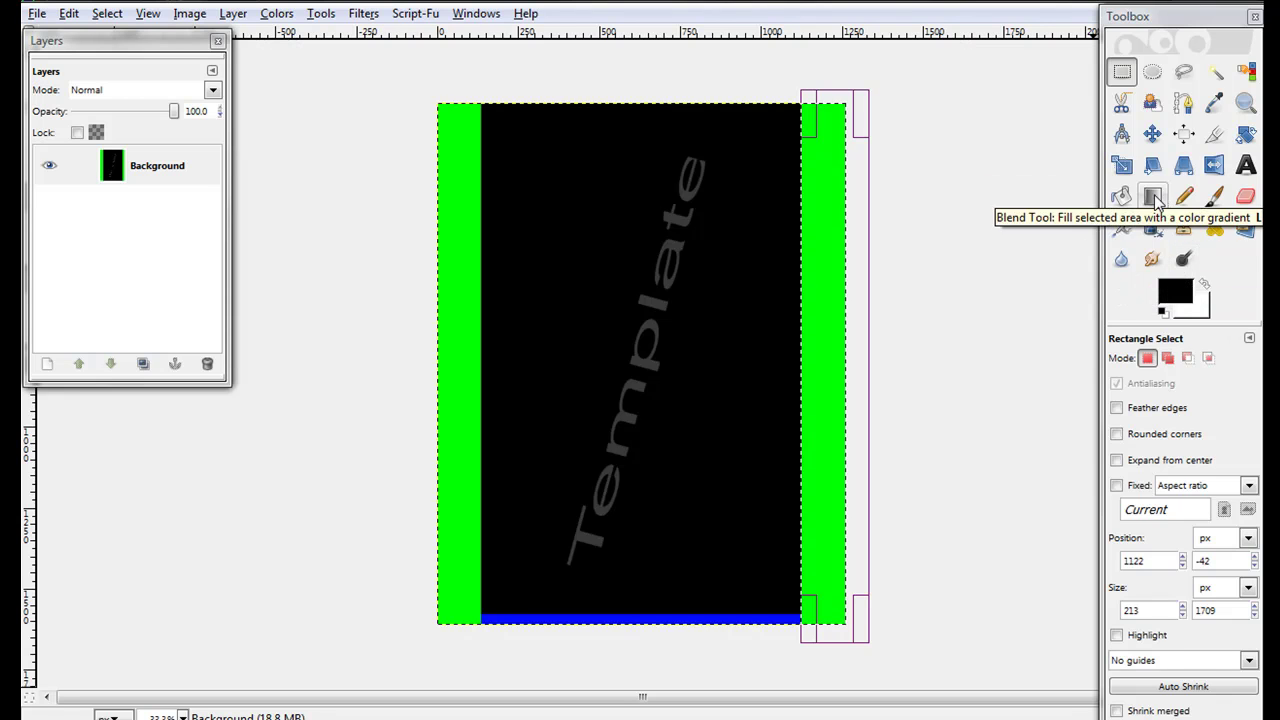
left_click(1121, 196)
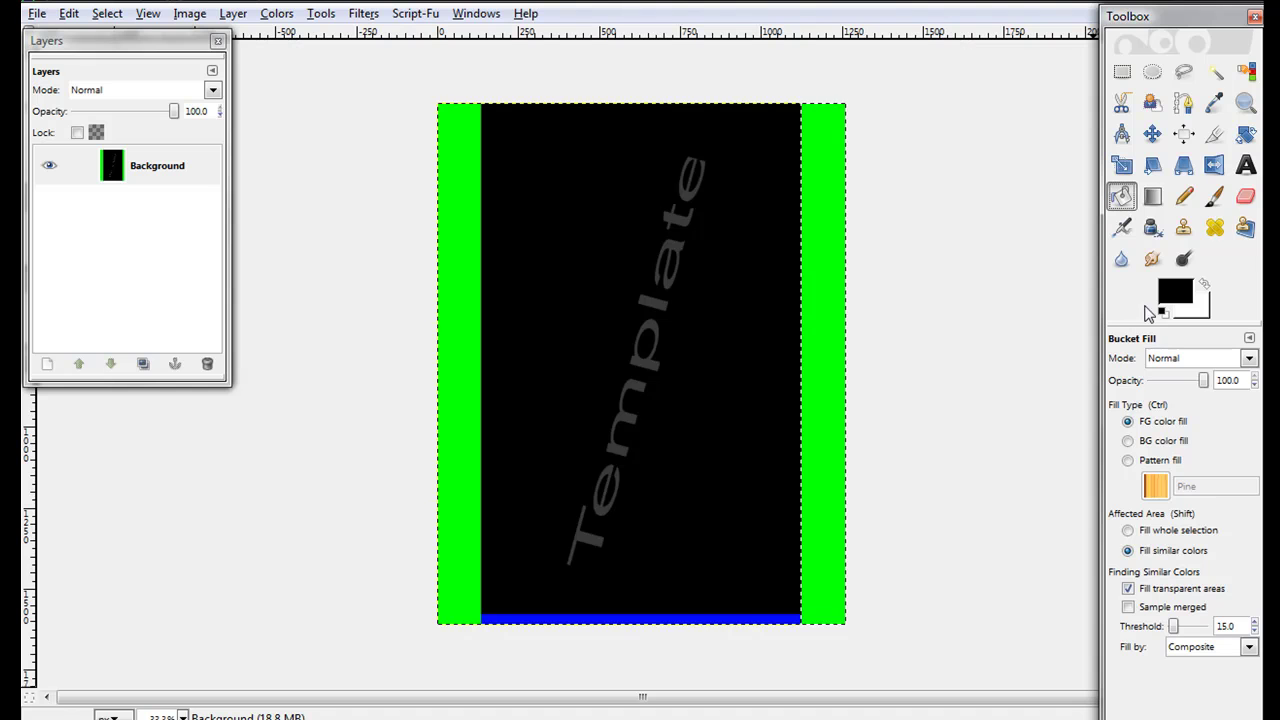
Pattern-fill the right strip with the yellow-and-black striped GIMP Pattern
left_click(1150, 460)
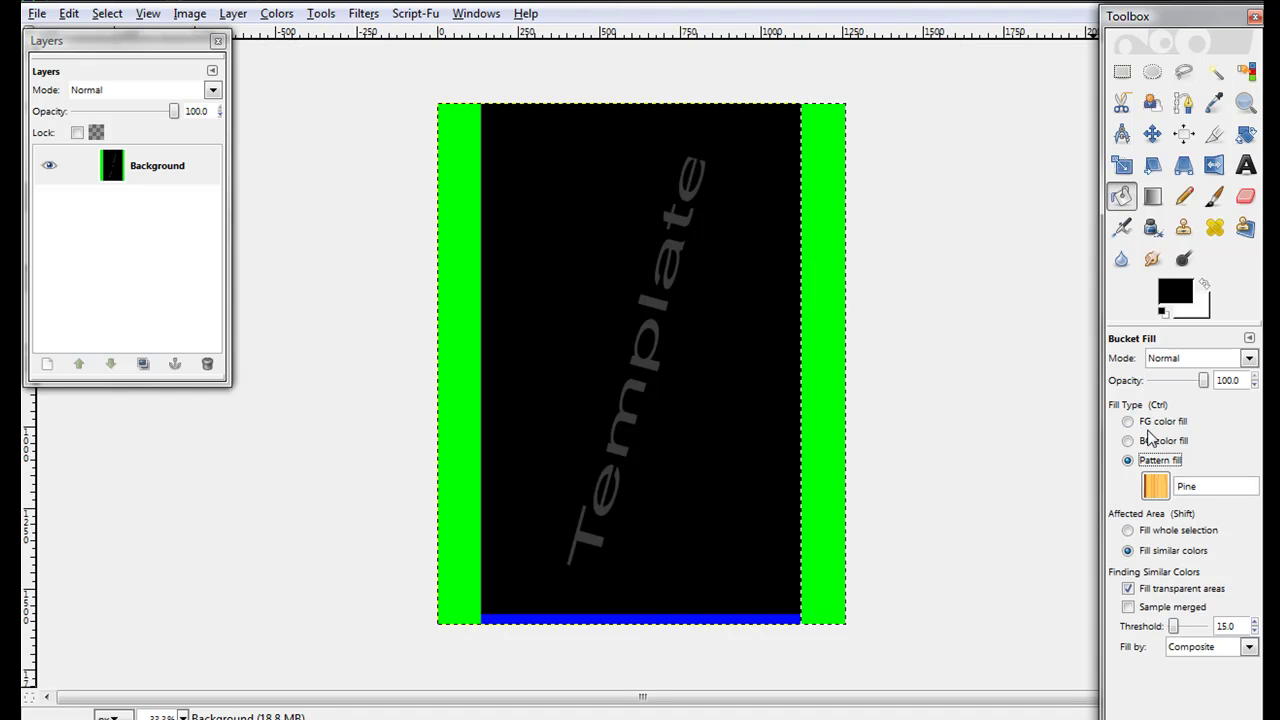
left_click(1154, 423)
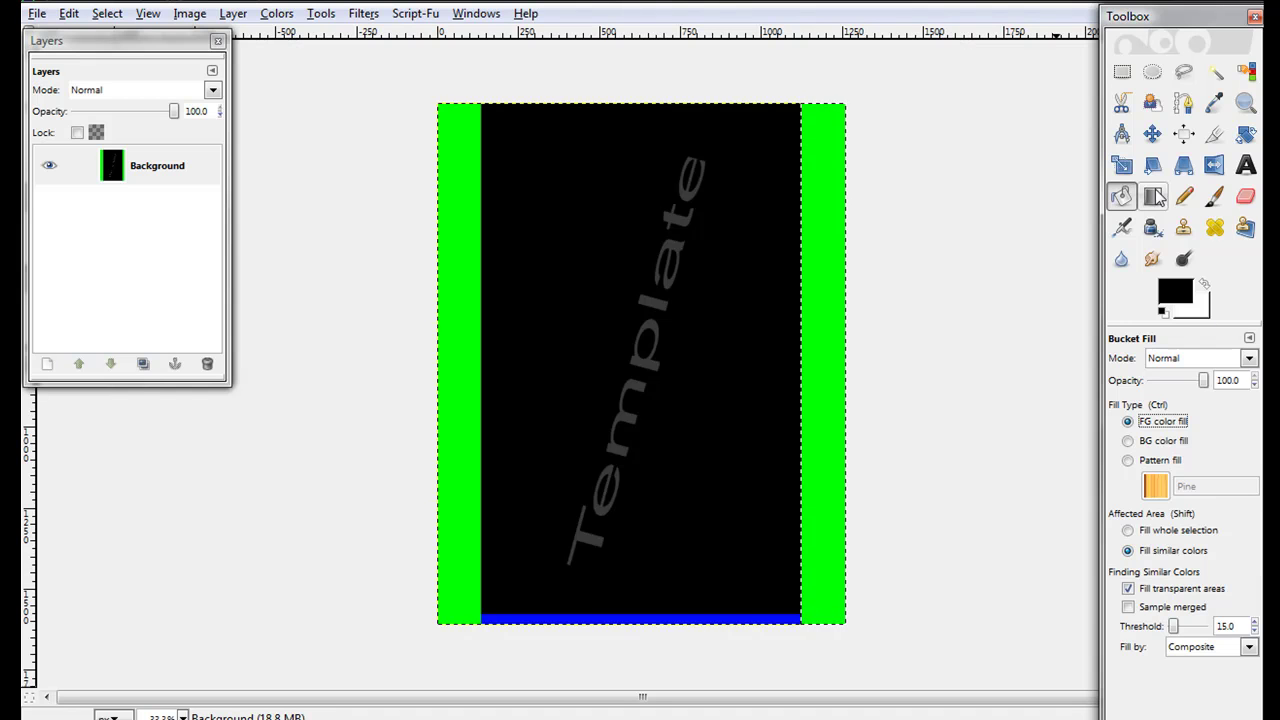
left_click(1146, 463)
left_click(1155, 485)
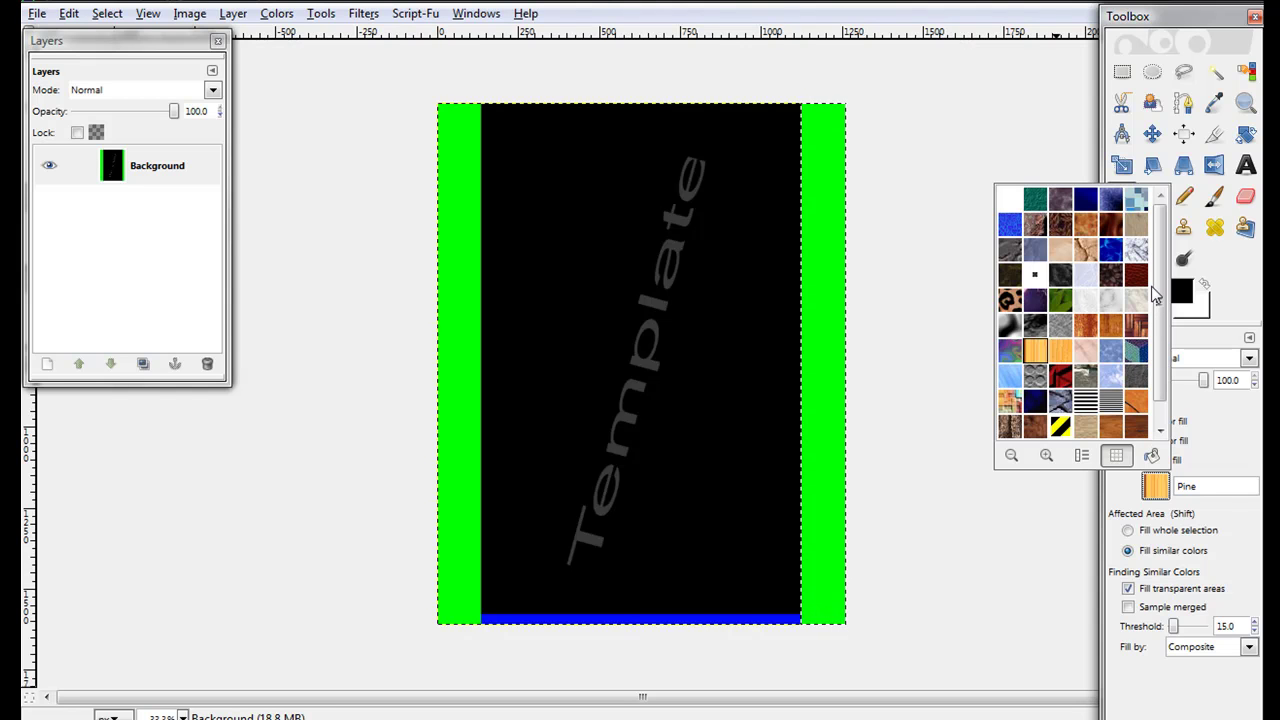
mouse_move(1157, 275)
left_mouse_down()
mouse_move(1161, 311)
mouse_move(1148, 252)
left_mouse_up()
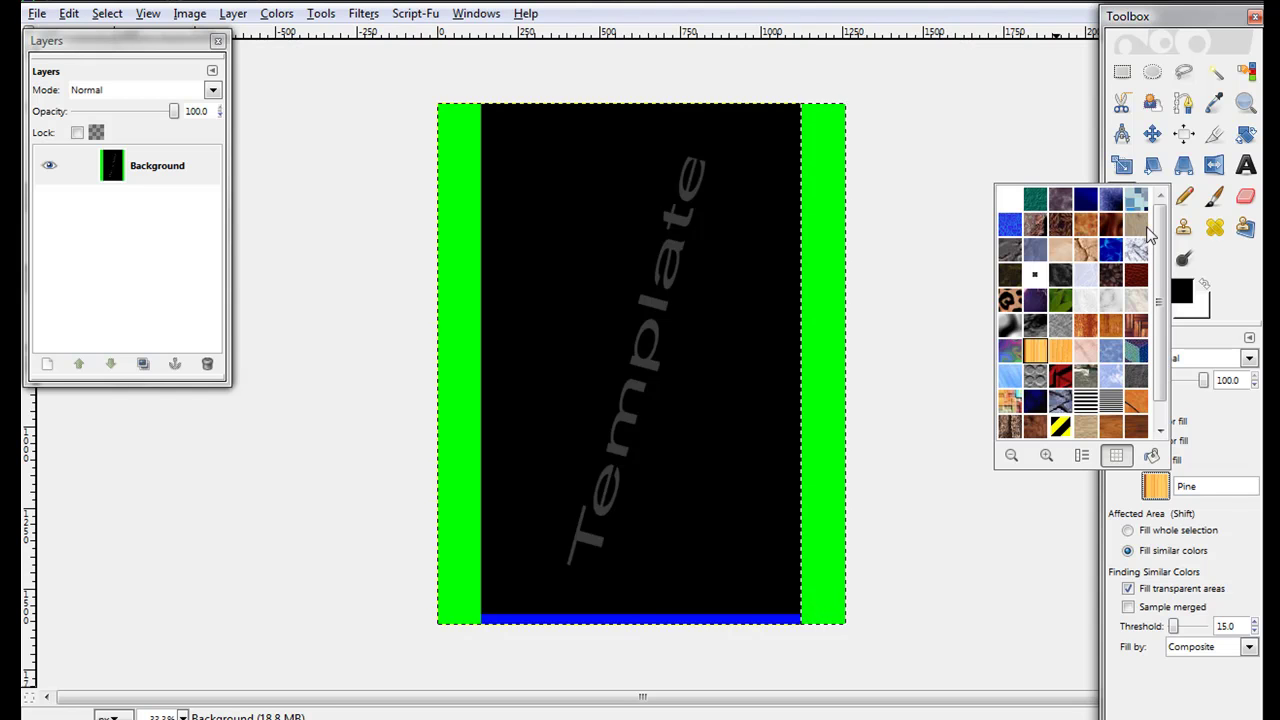
left_click_drag(1162, 264, 1163, 284)
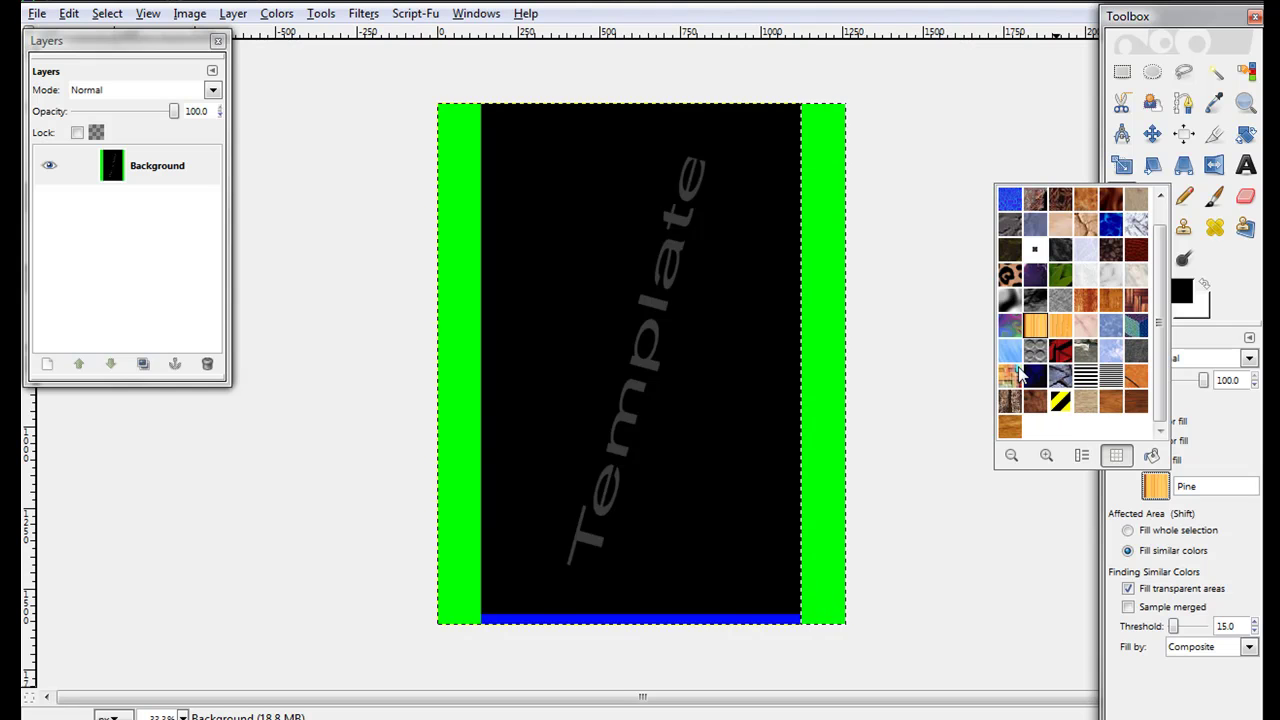
left_click(1011, 257)
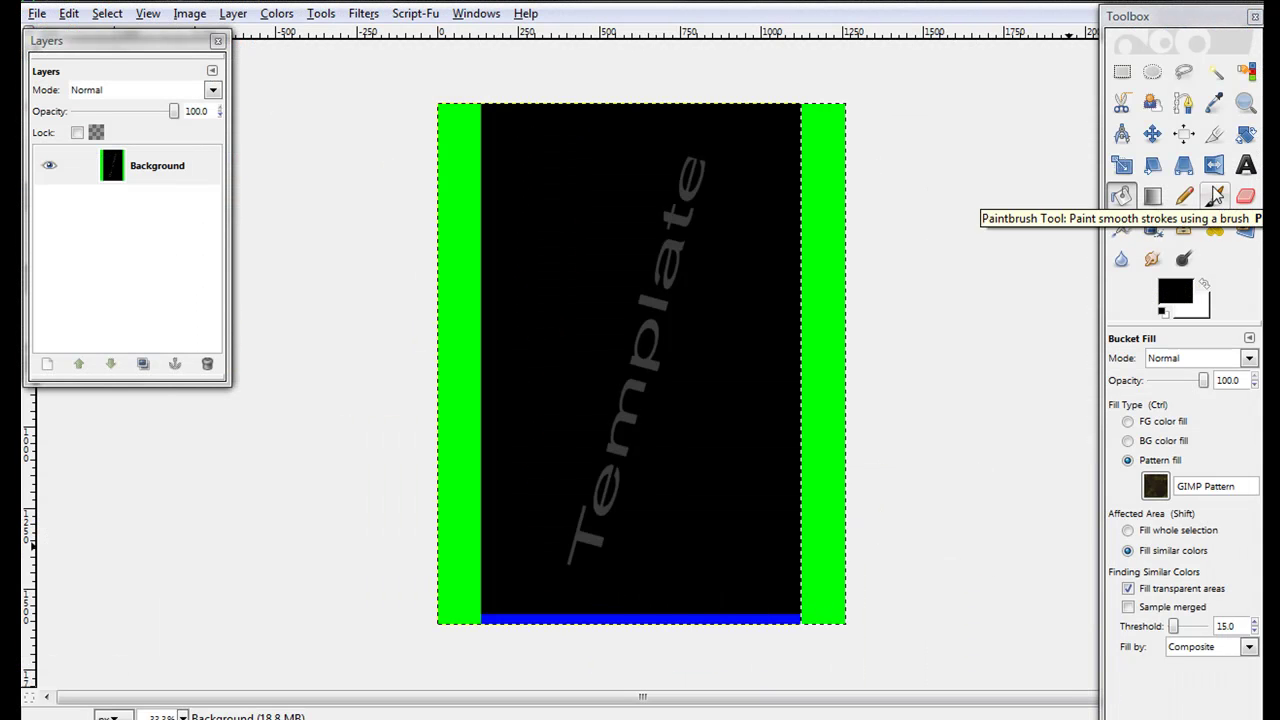
left_click(826, 358)
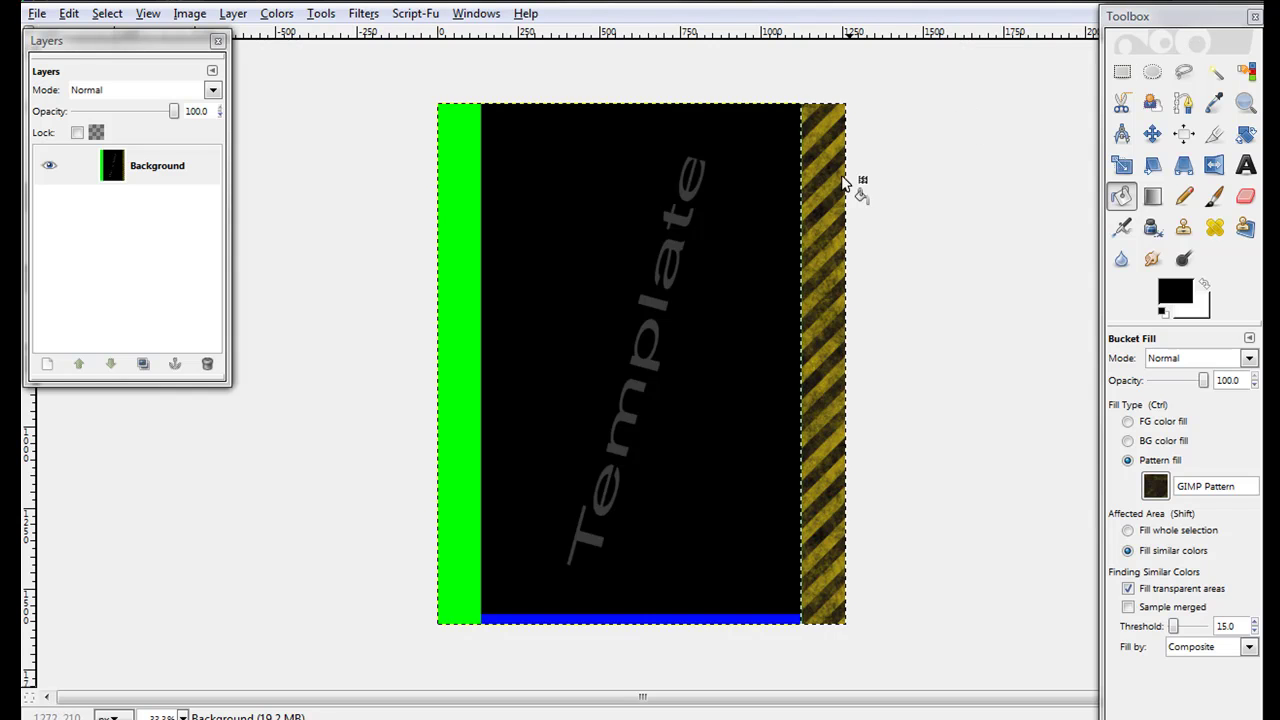
Move the selection onto the left green strip and align the image layer to the left edge
key("r")
left_click(829, 240)
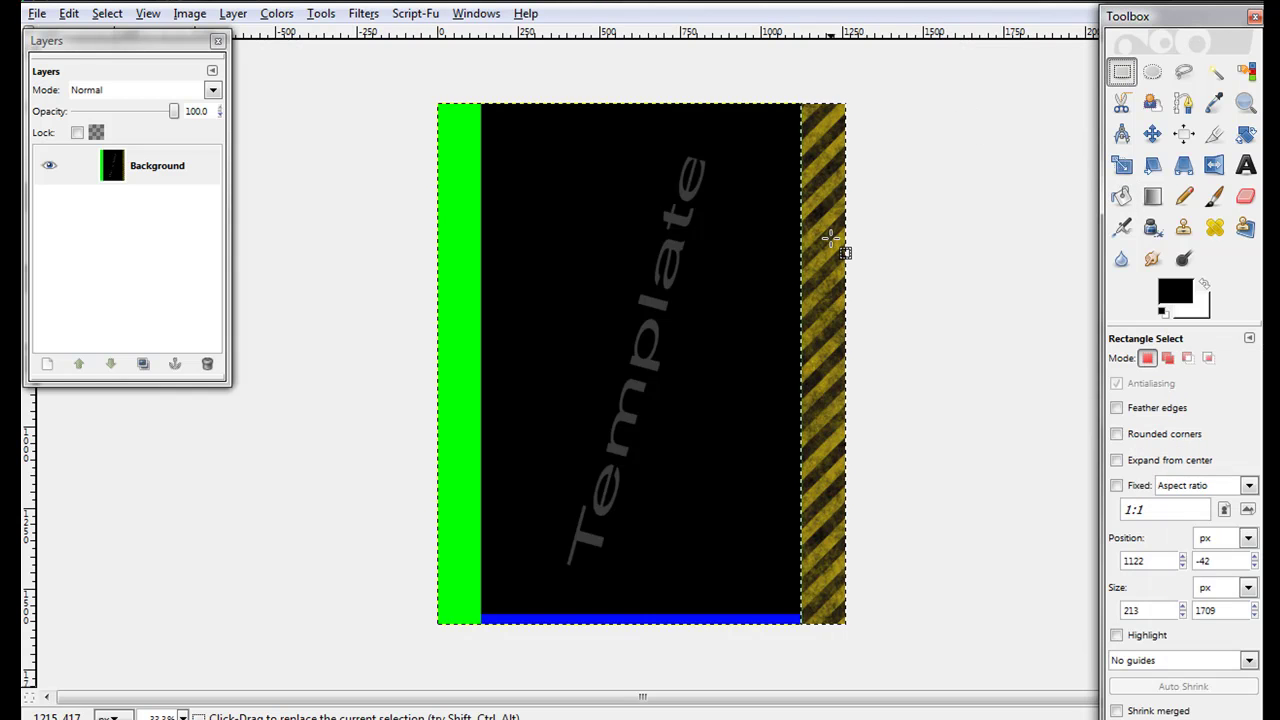
left_click_drag(827, 242, 461, 243)
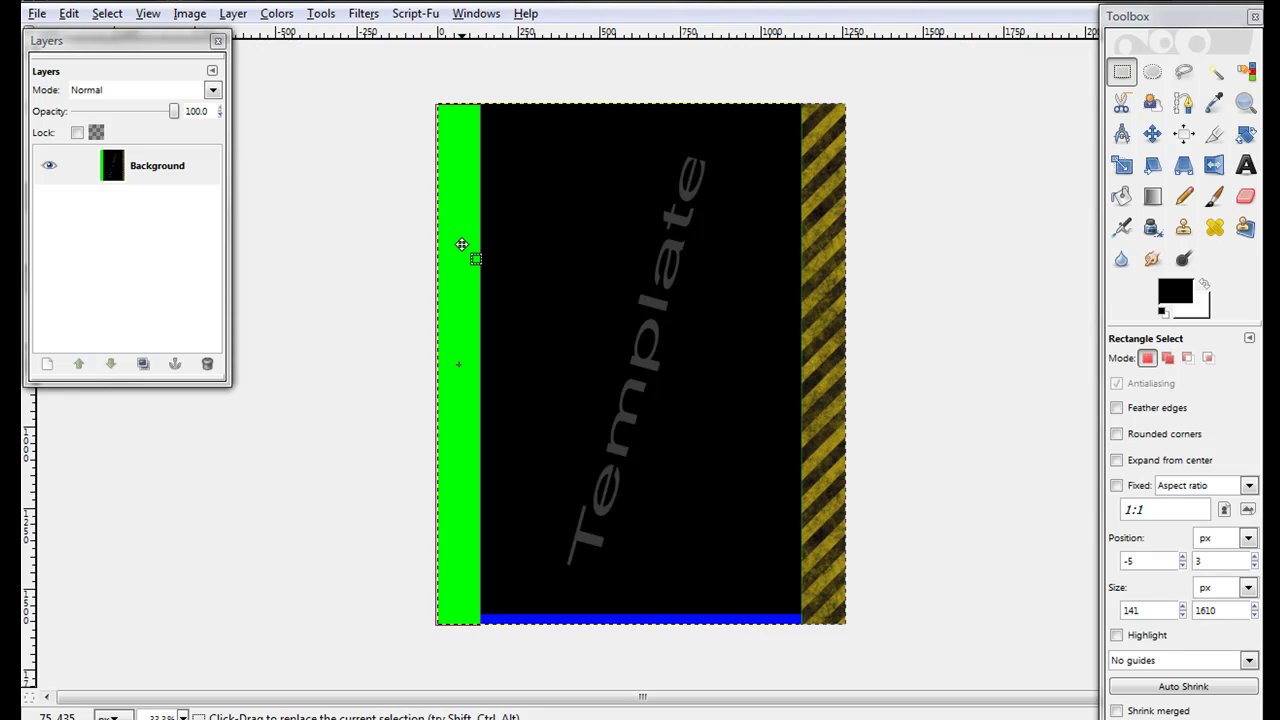
left_click_drag(461, 244, 452, 246)
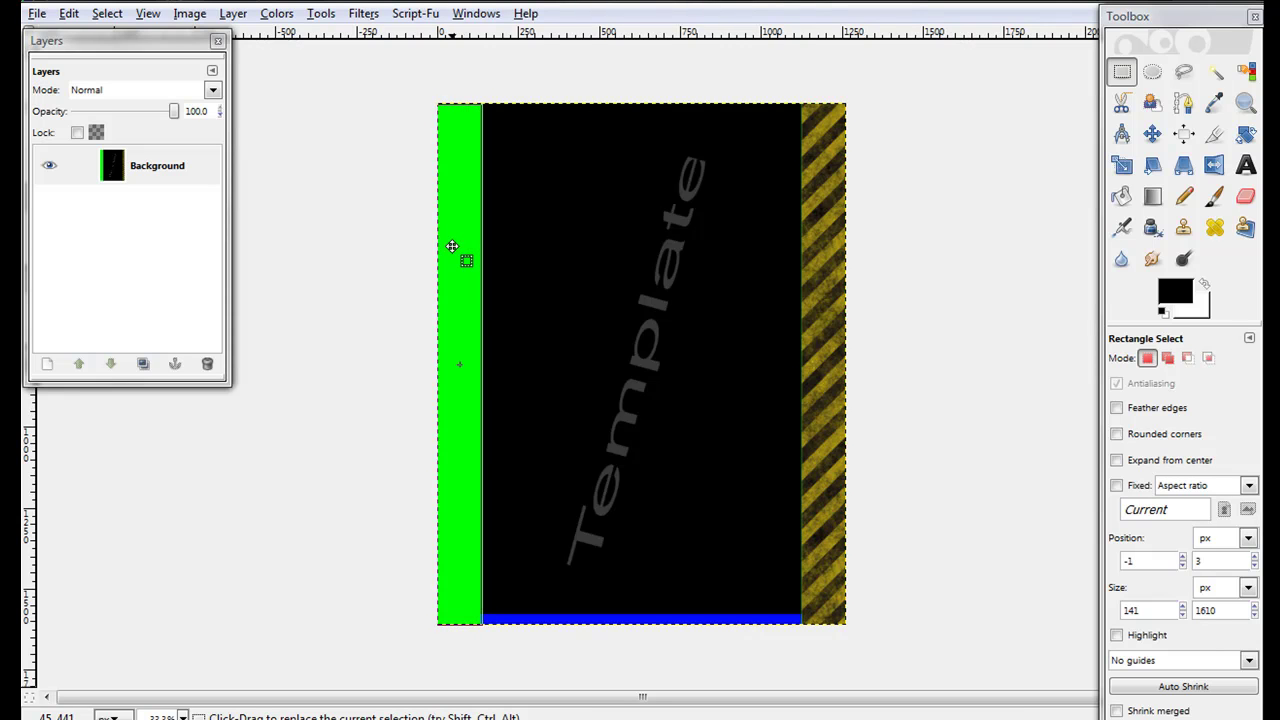
left_click(1190, 133)
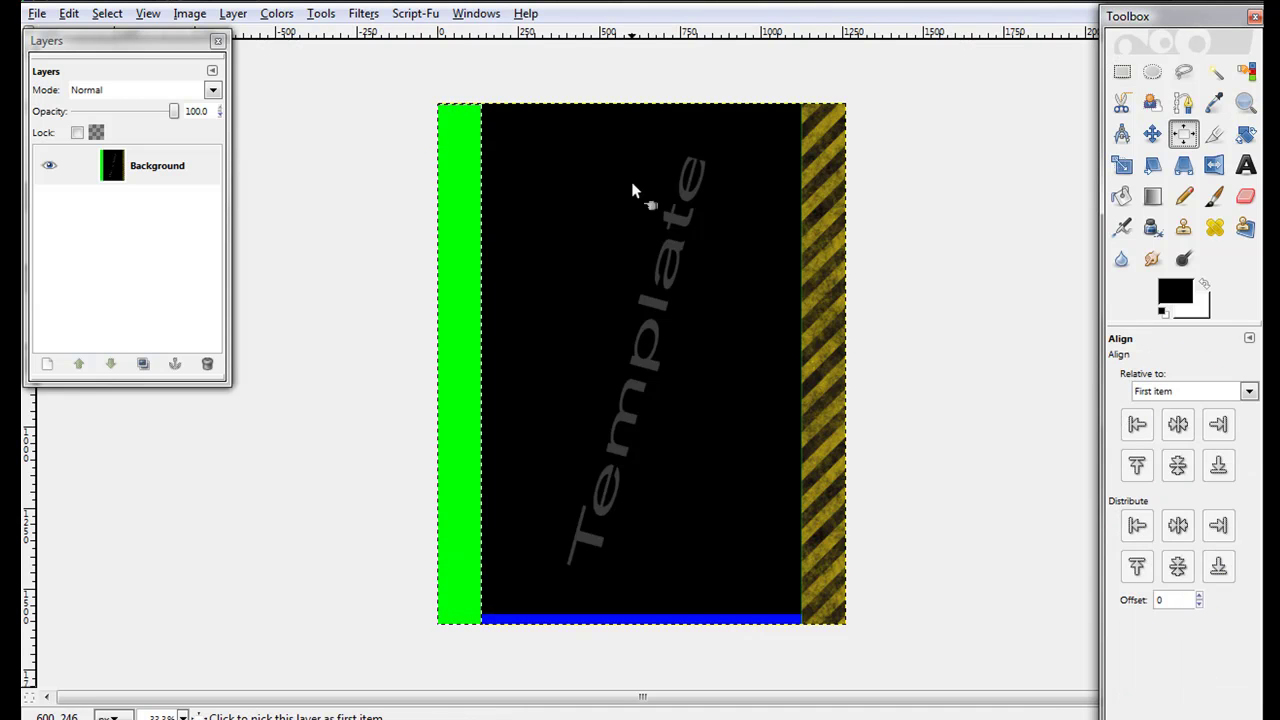
left_click(463, 252)
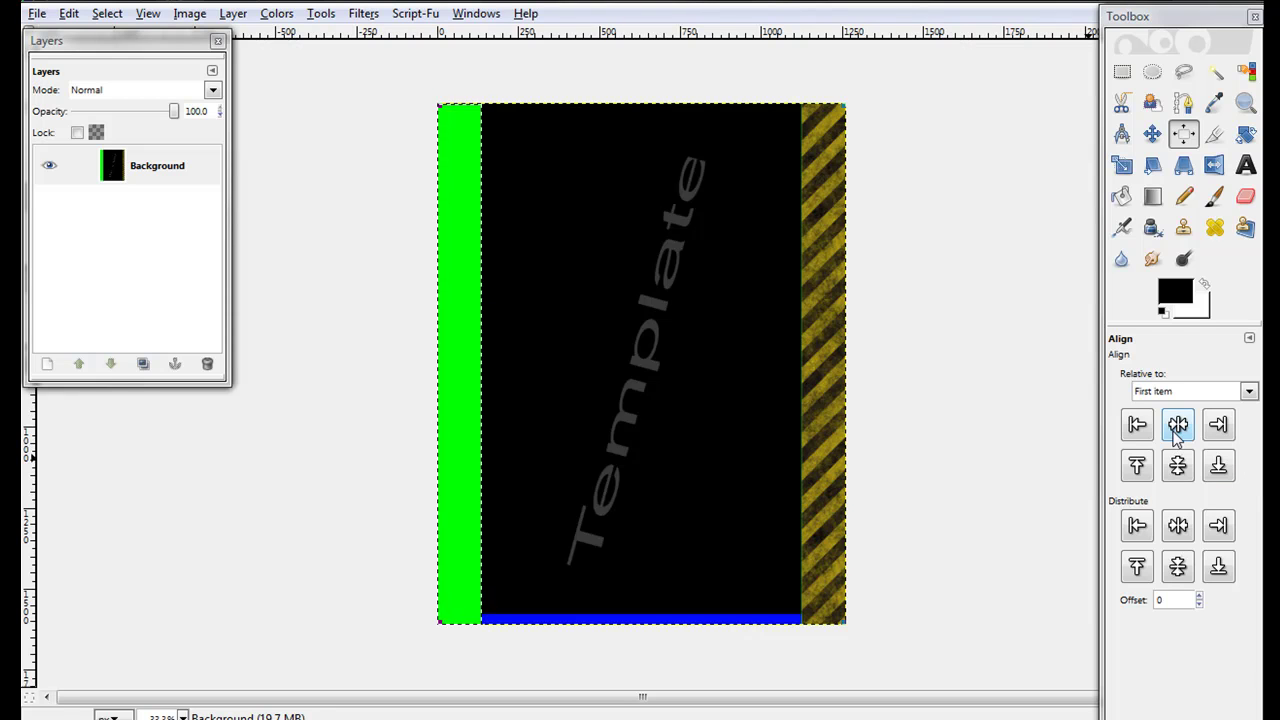
left_click(1136, 424)
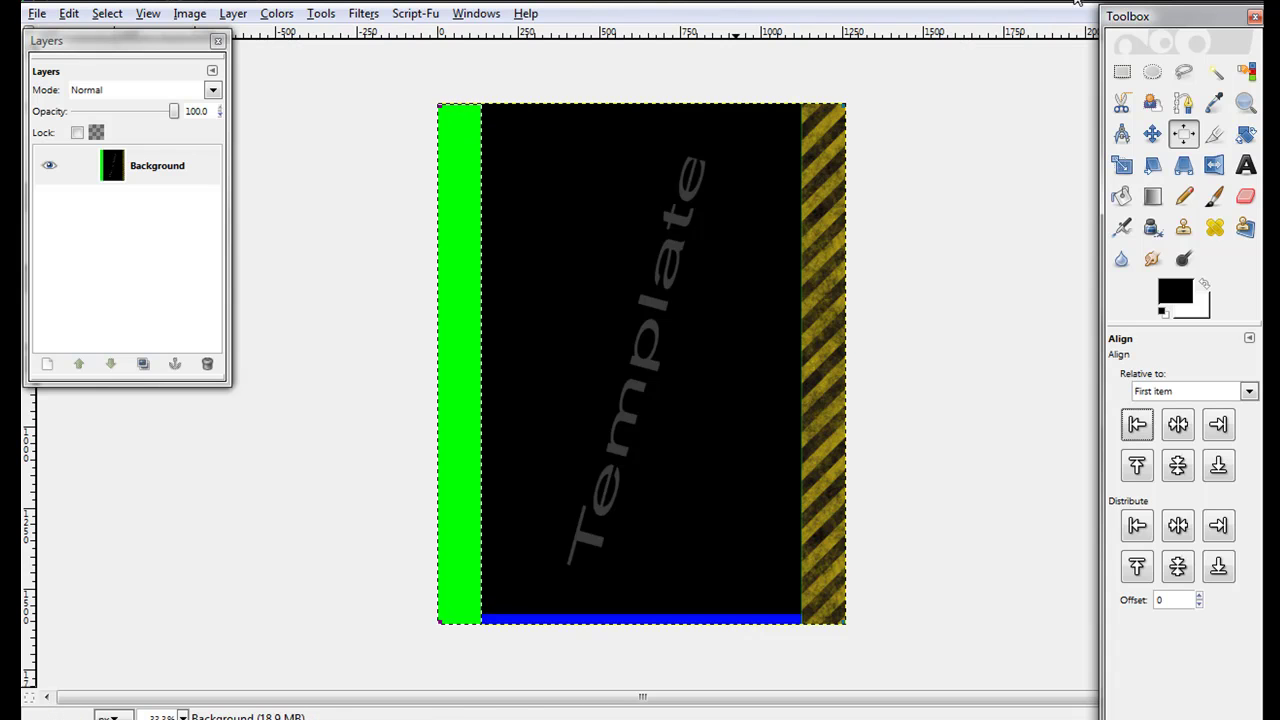
Extend the selection over the whole left strip, fill it with hazard stripes, then select all
left_click(1122, 72)
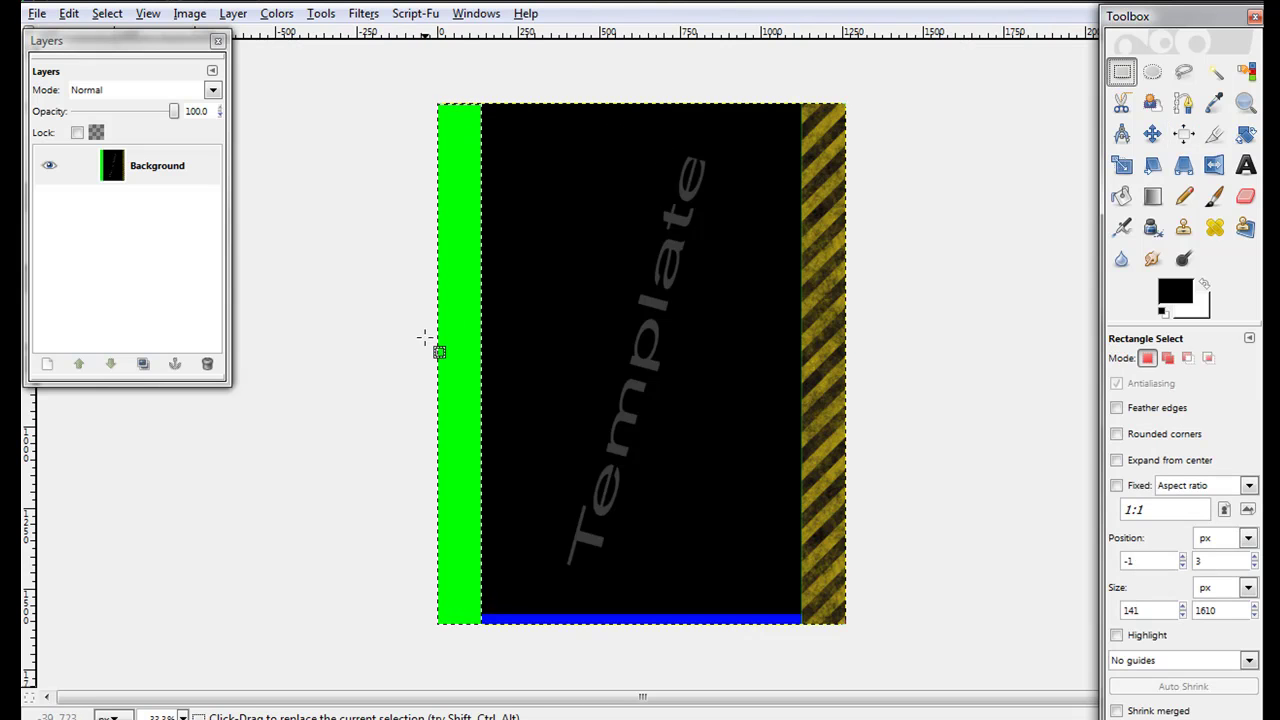
left_click(445, 310)
left_click_drag(456, 132, 454, 122)
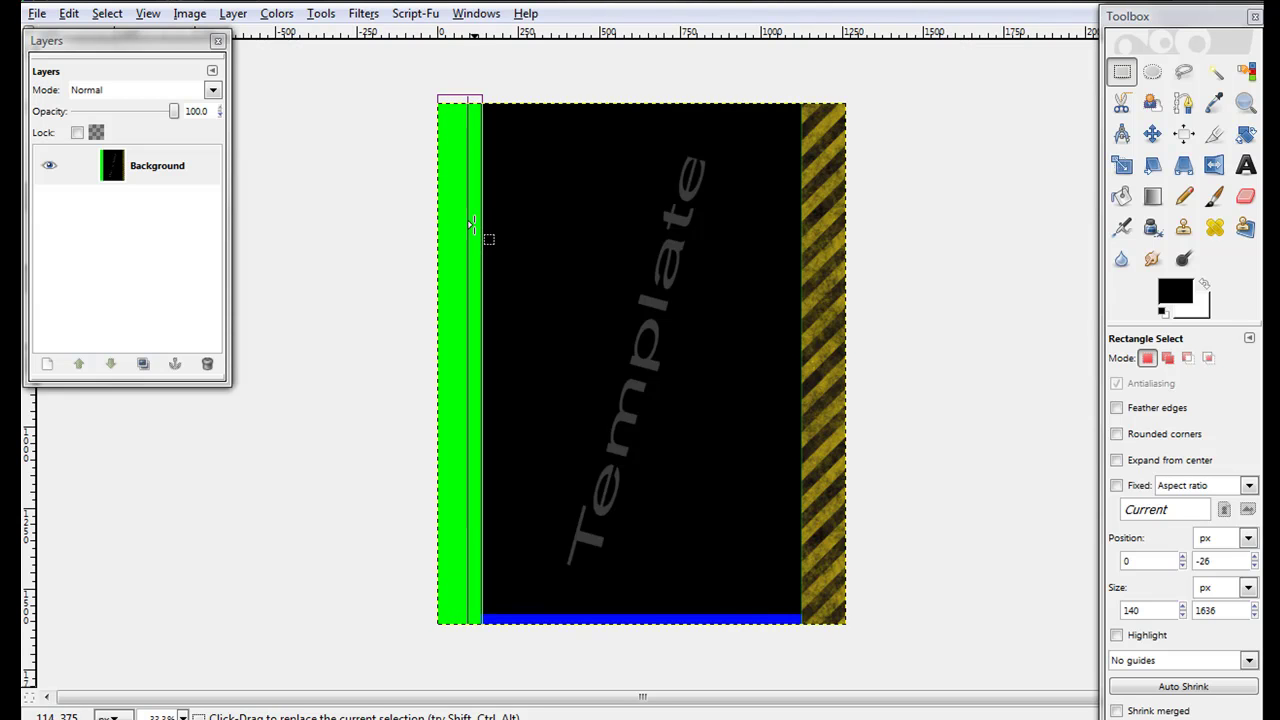
left_click_drag(485, 237, 470, 225)
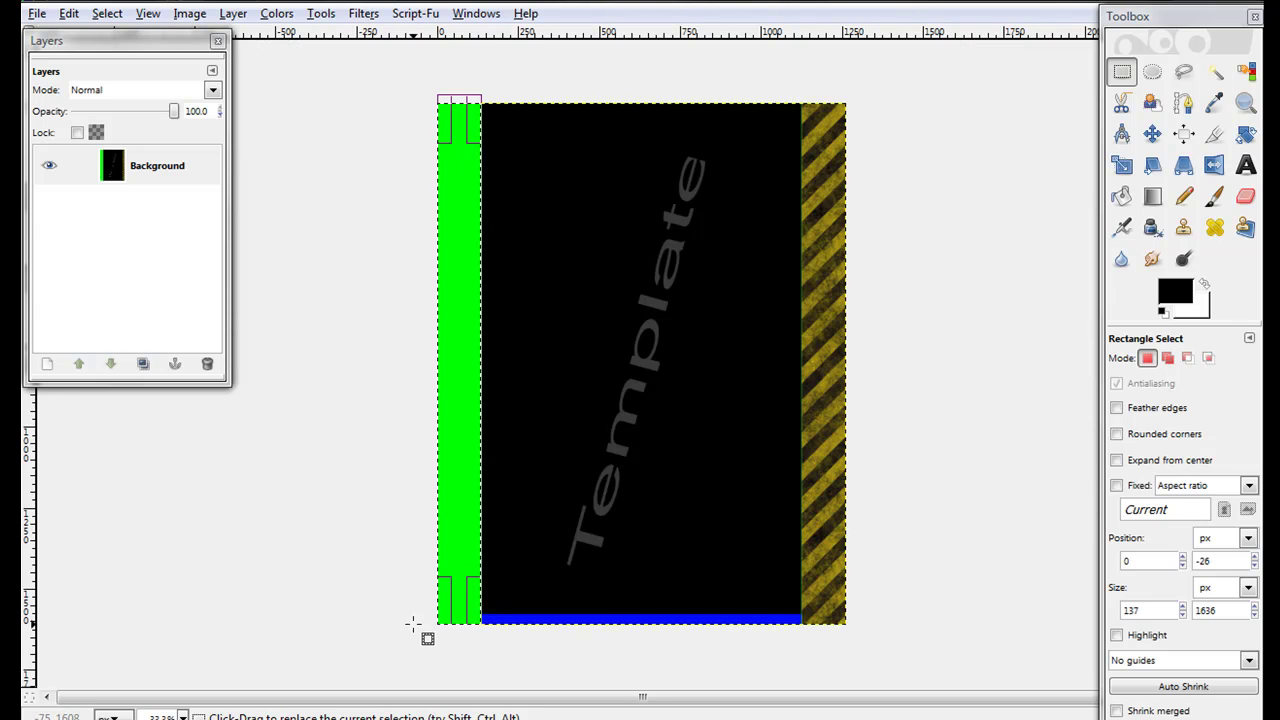
left_click_drag(455, 603, 458, 632)
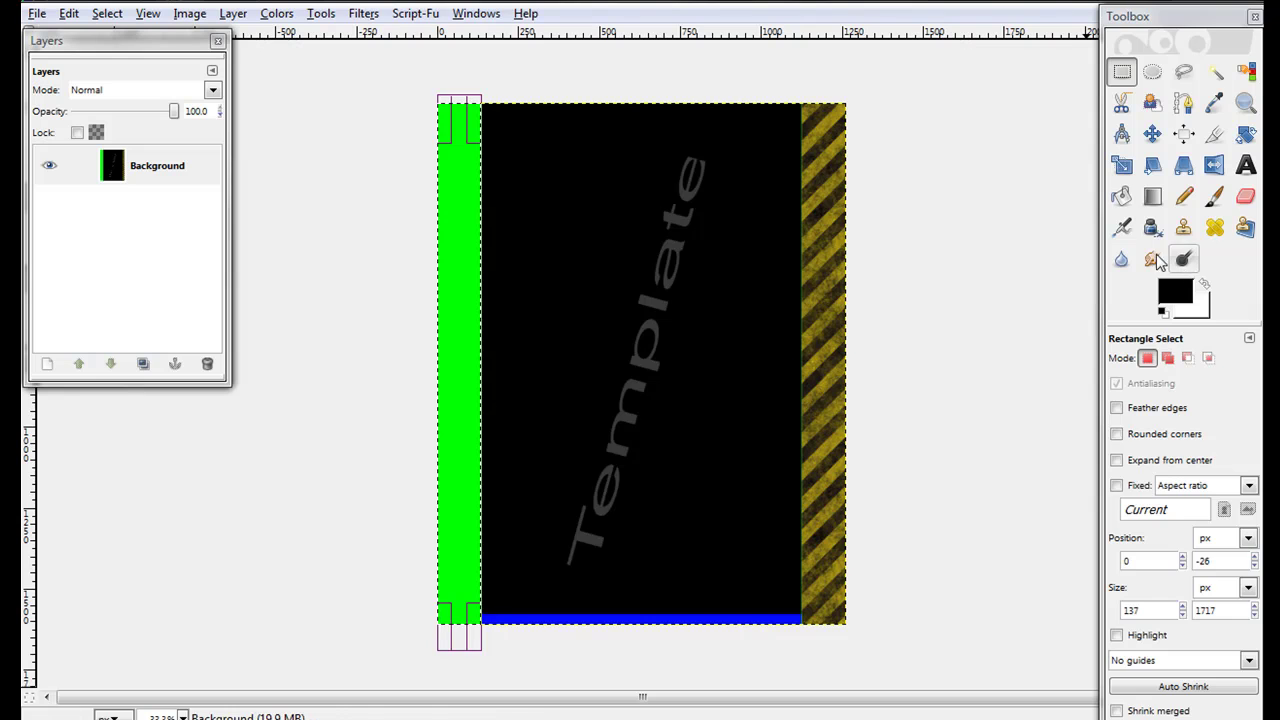
left_click(1121, 196)
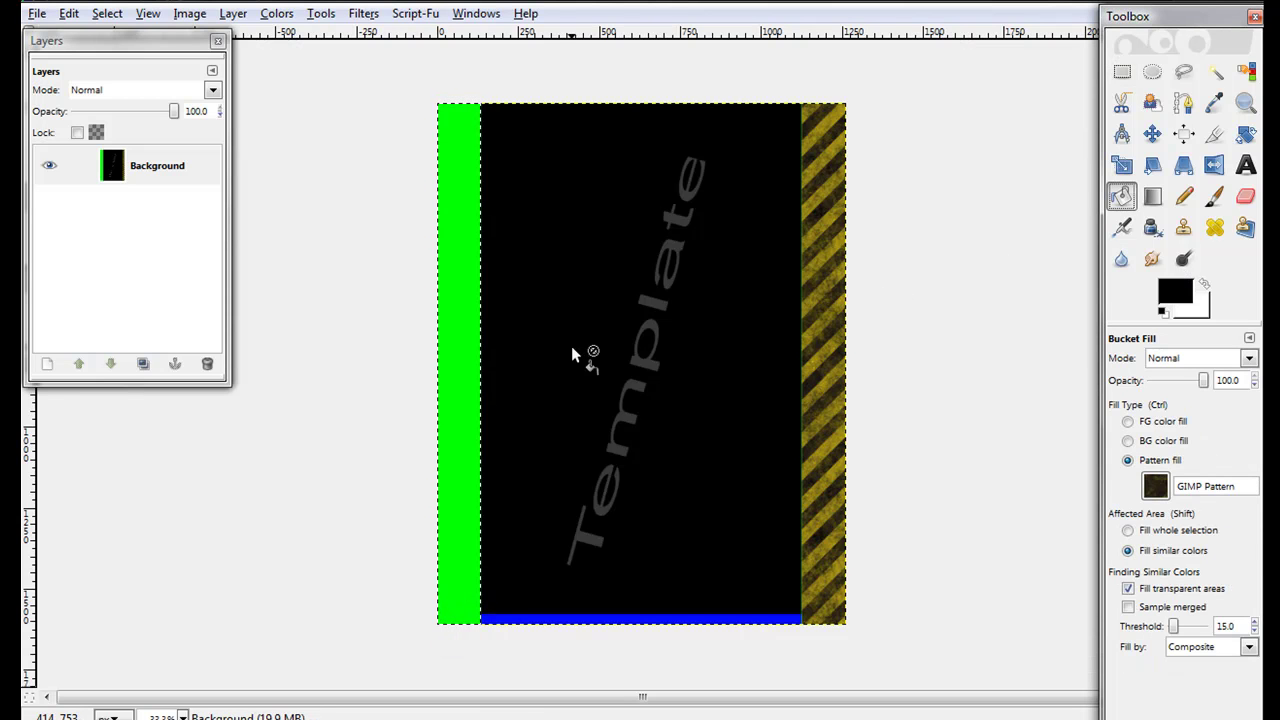
left_click(458, 356)
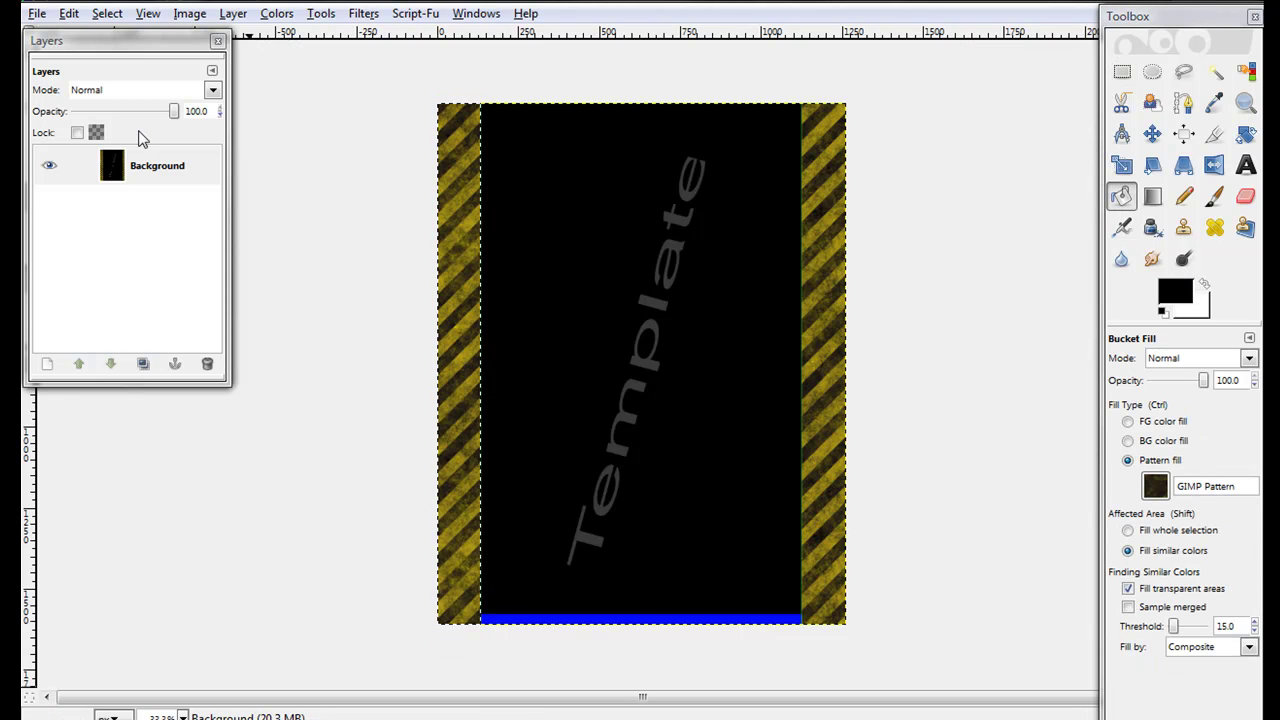
left_click(105, 13)
left_click(122, 35)
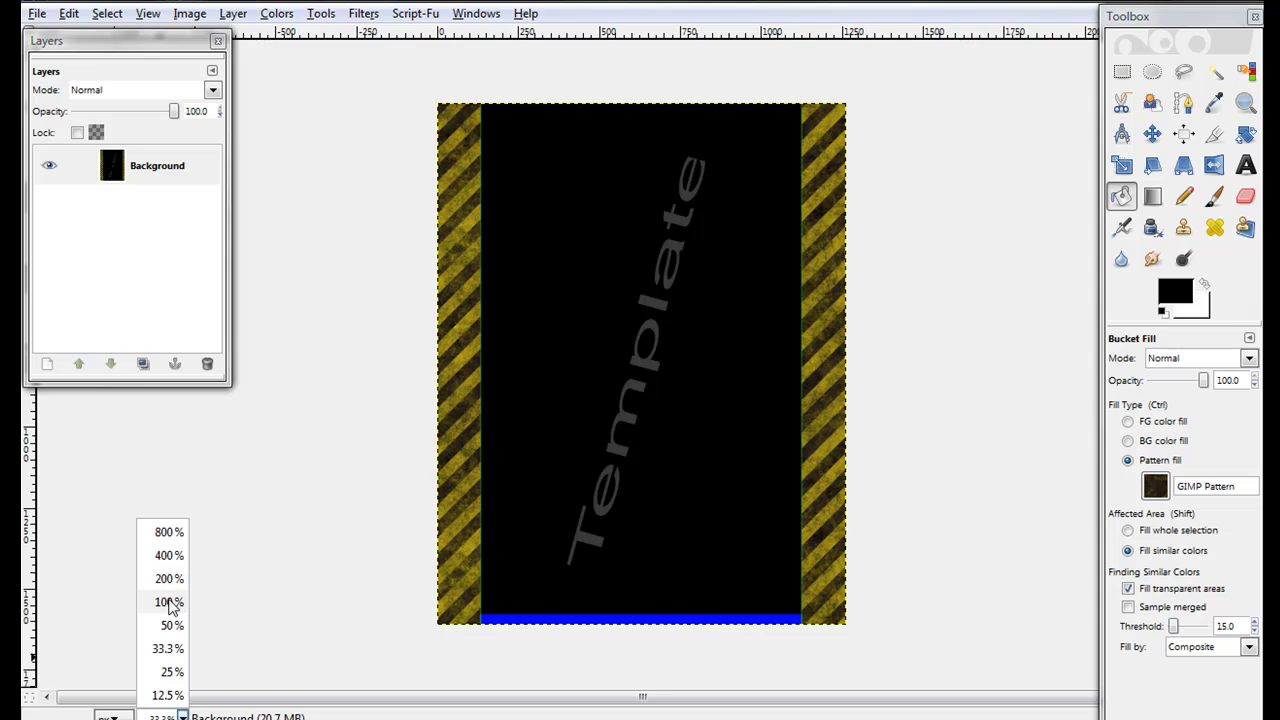
At 400% zoom, draw a 3 px wide selection along the left stripe border's inner edge
left_click(168, 555)
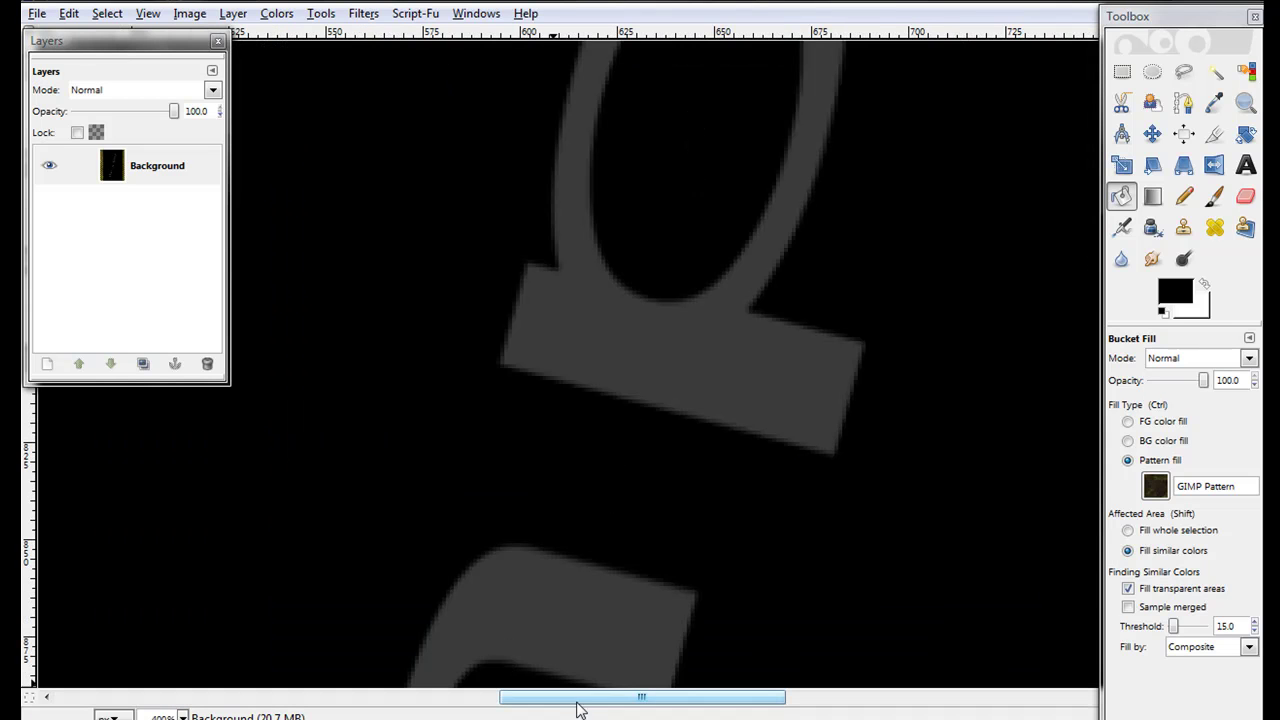
left_click_drag(578, 708, 134, 690)
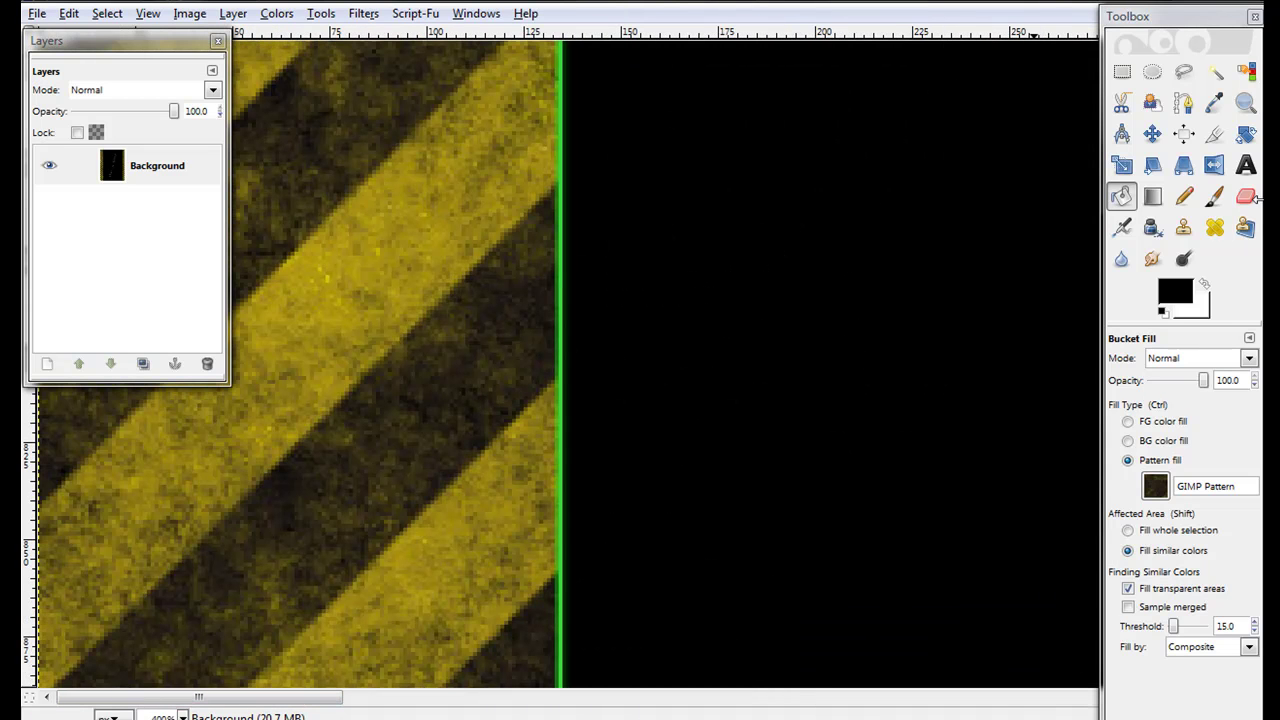
left_click(1186, 22)
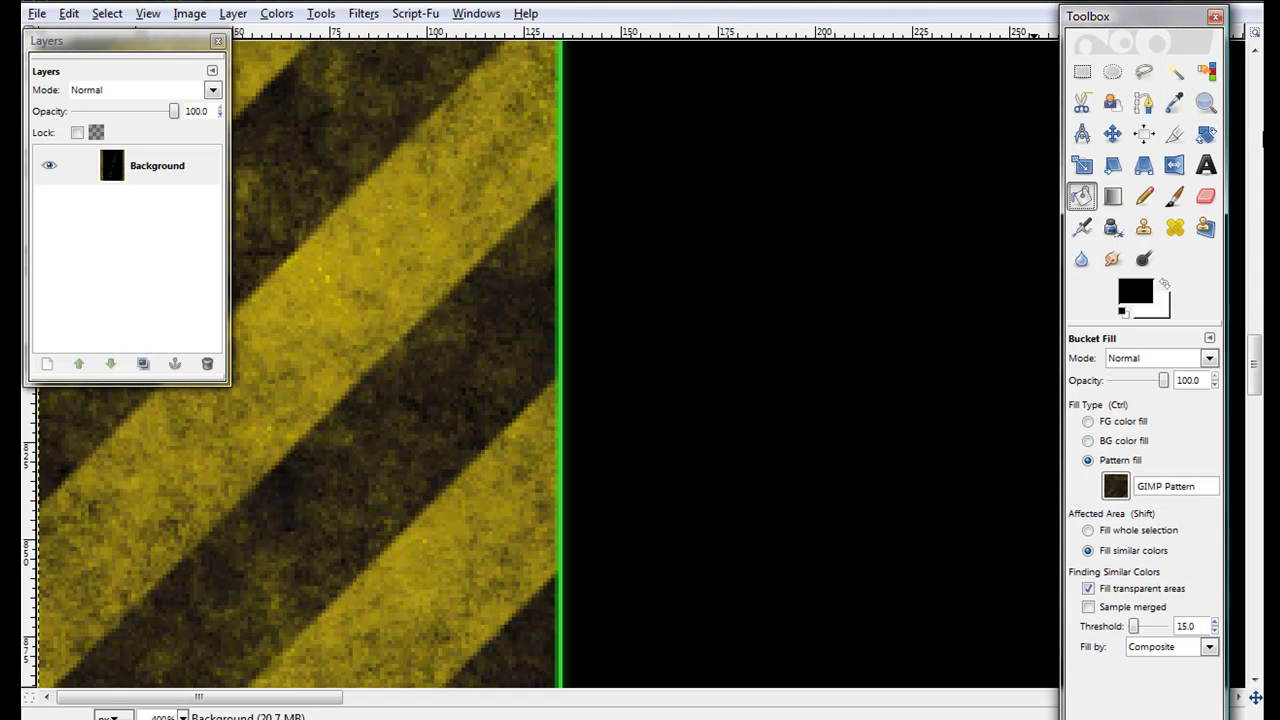
left_click_drag(1257, 365, 1218, 25)
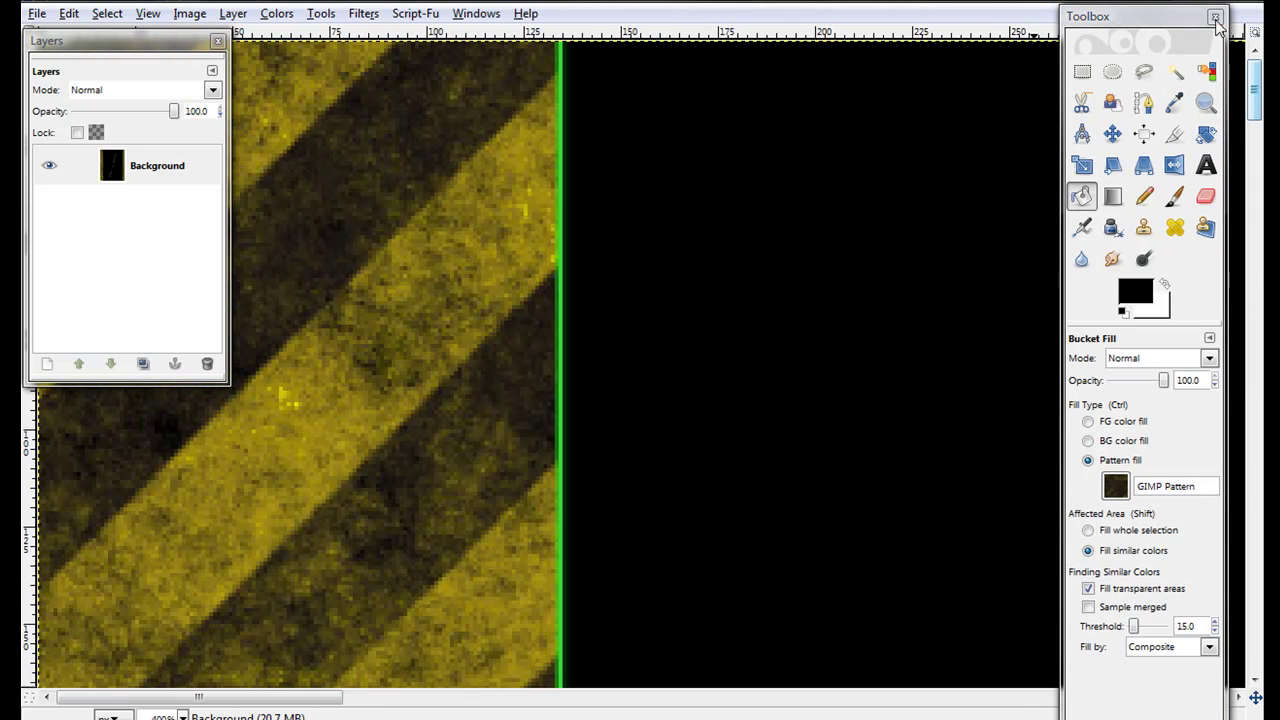
left_click(1082, 76)
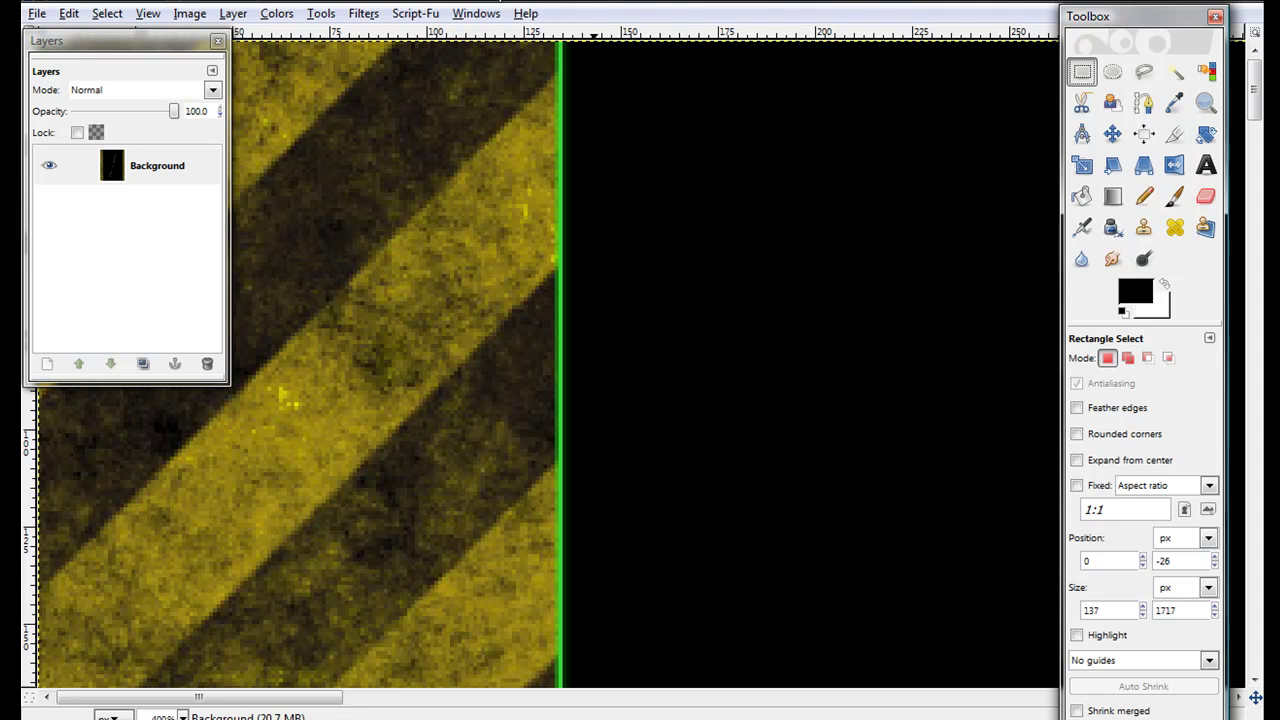
left_click_drag(556, 42, 576, 700)
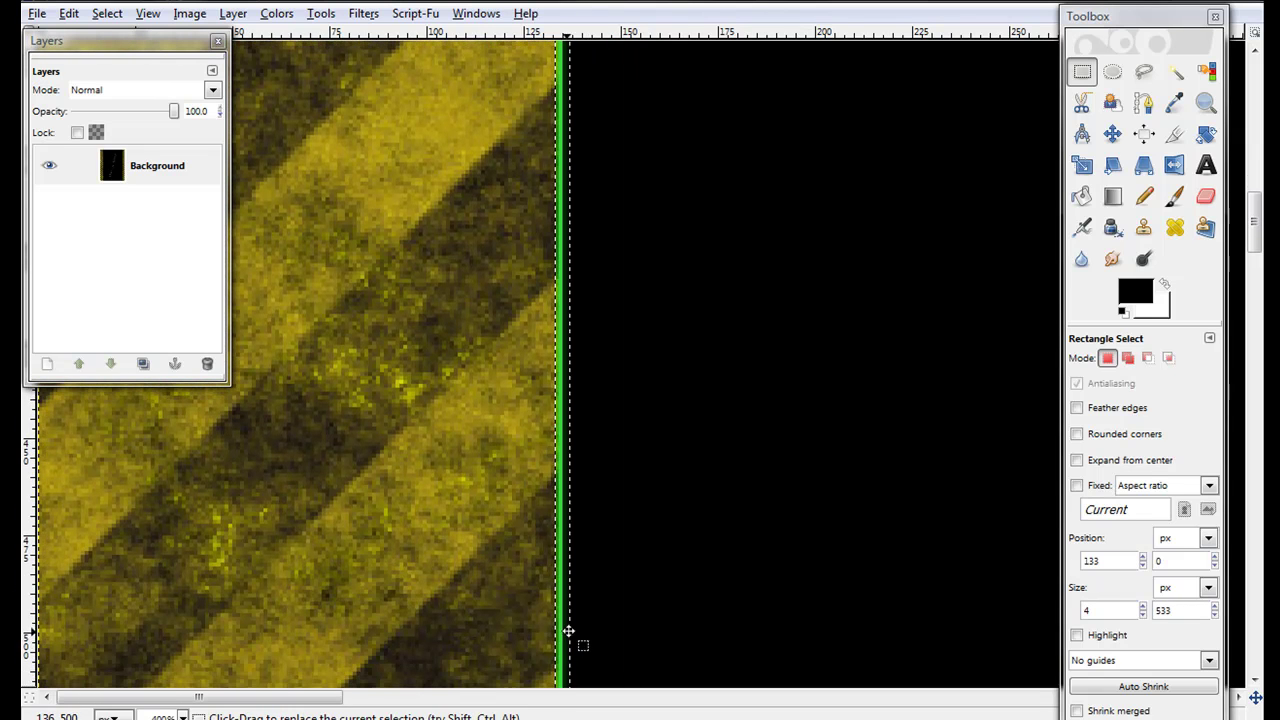
left_click_drag(578, 628, 576, 628)
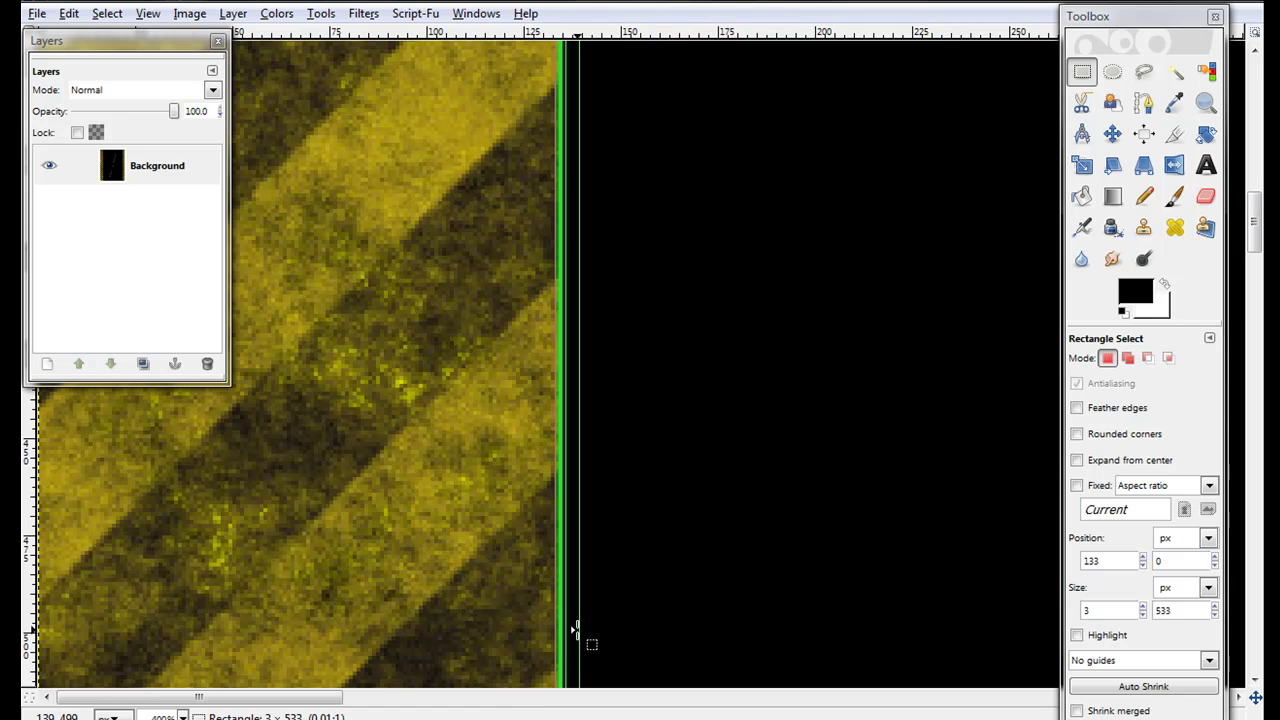
key("Return")
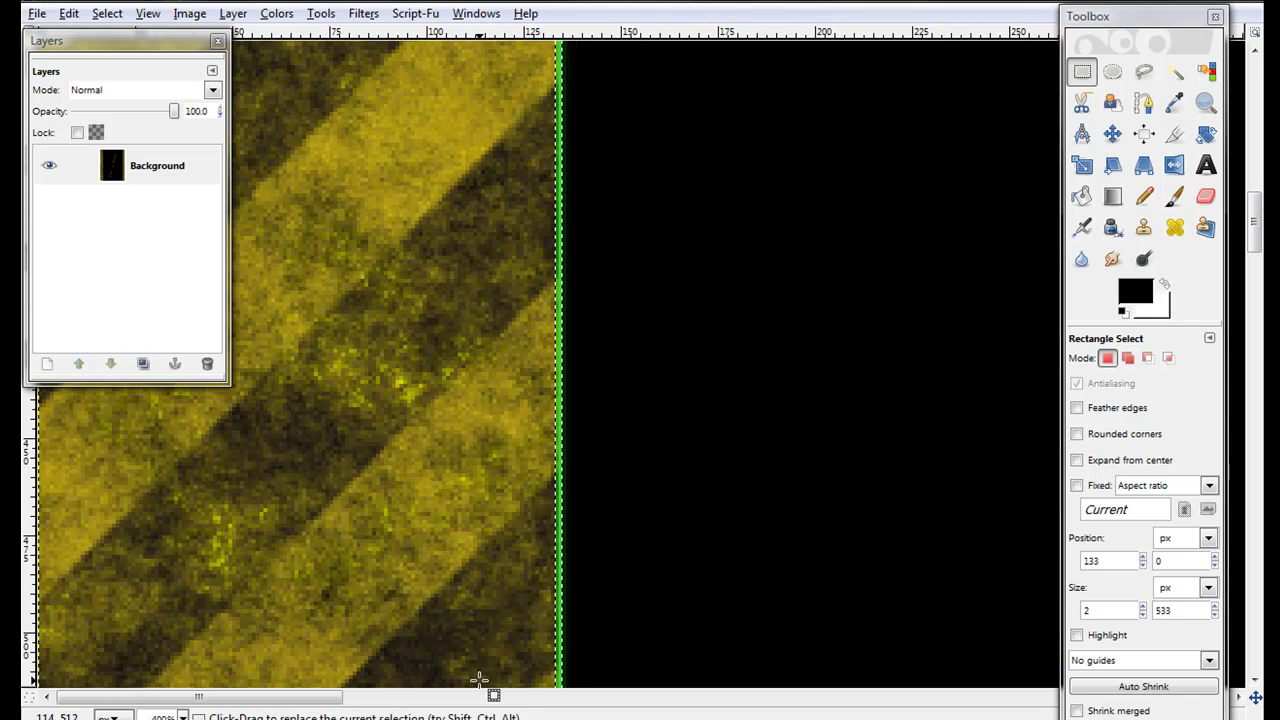
Stretch the thin selection to the full 1751 px height and align it onto the green line
left_click(183, 717)
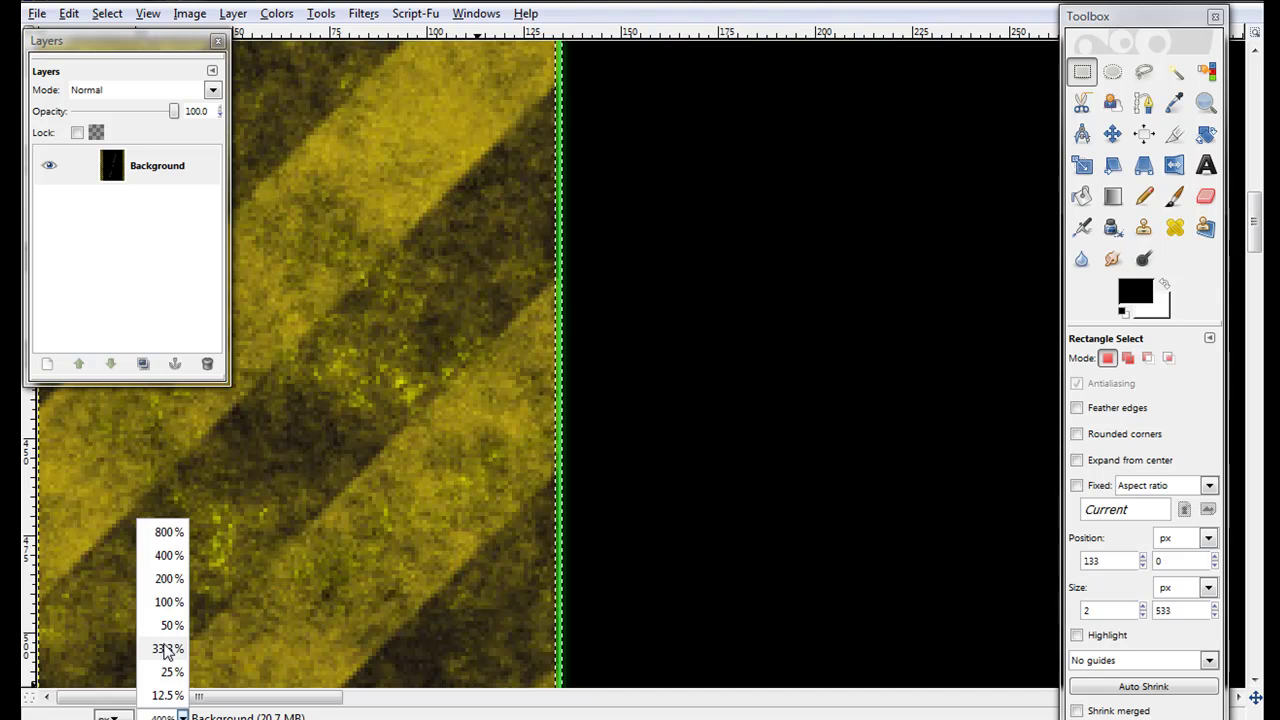
left_click(160, 646)
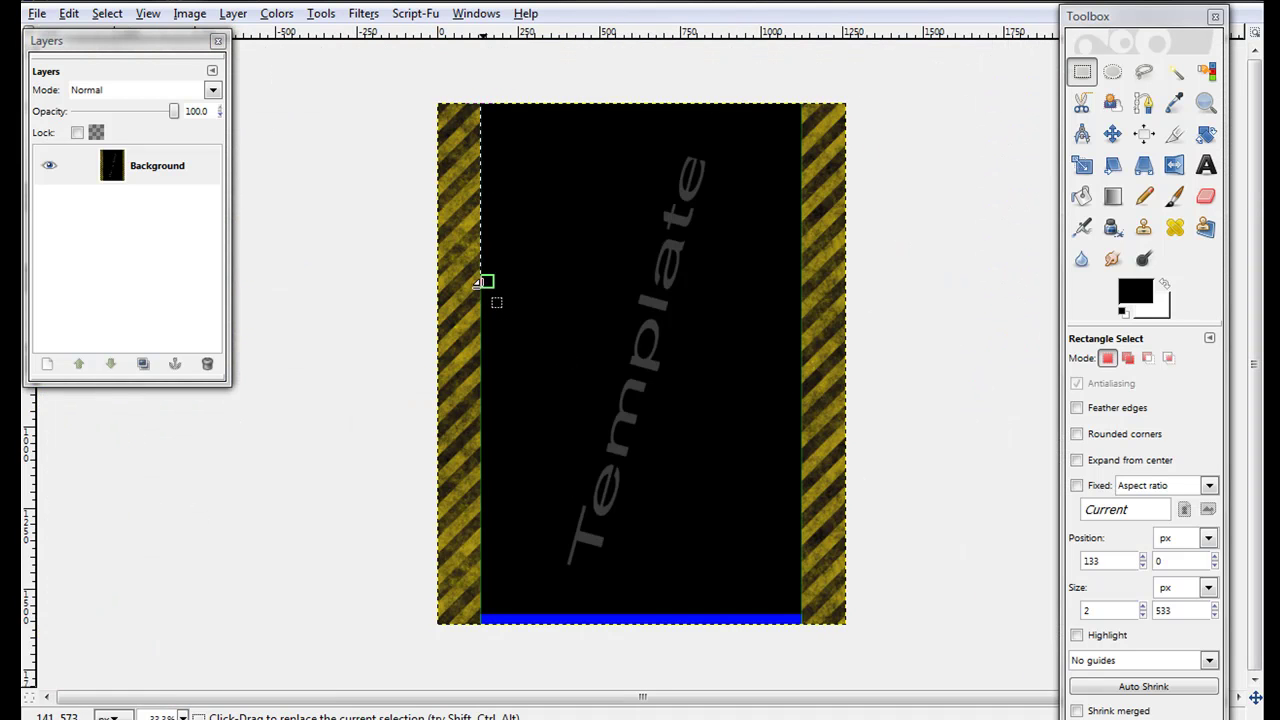
left_click_drag(484, 282, 482, 677)
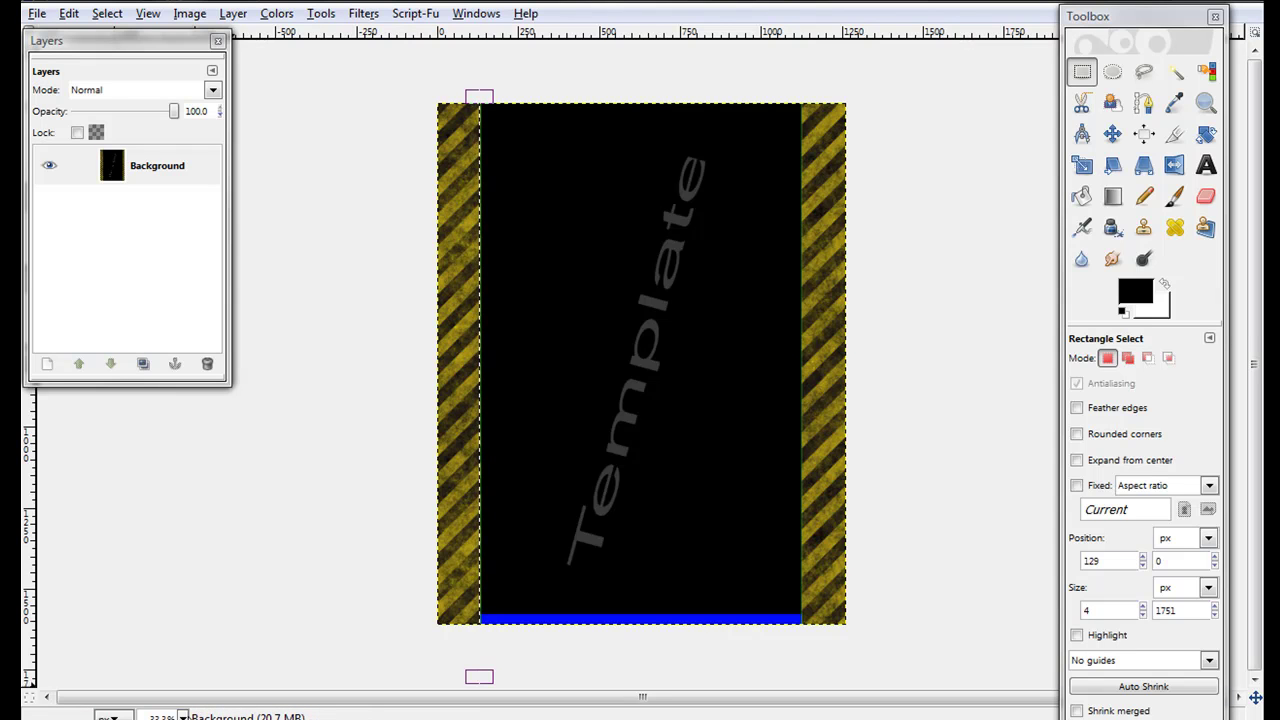
left_click(182, 717)
left_click(172, 562)
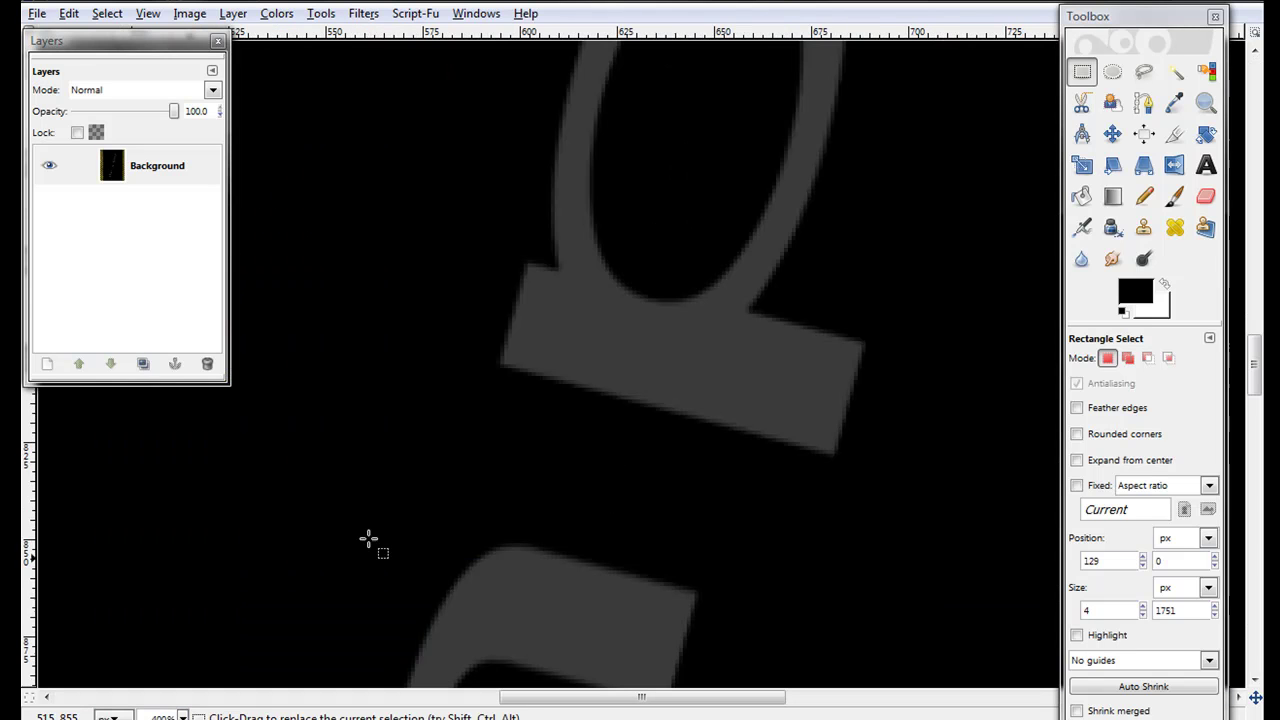
left_click_drag(554, 698, 169, 684)
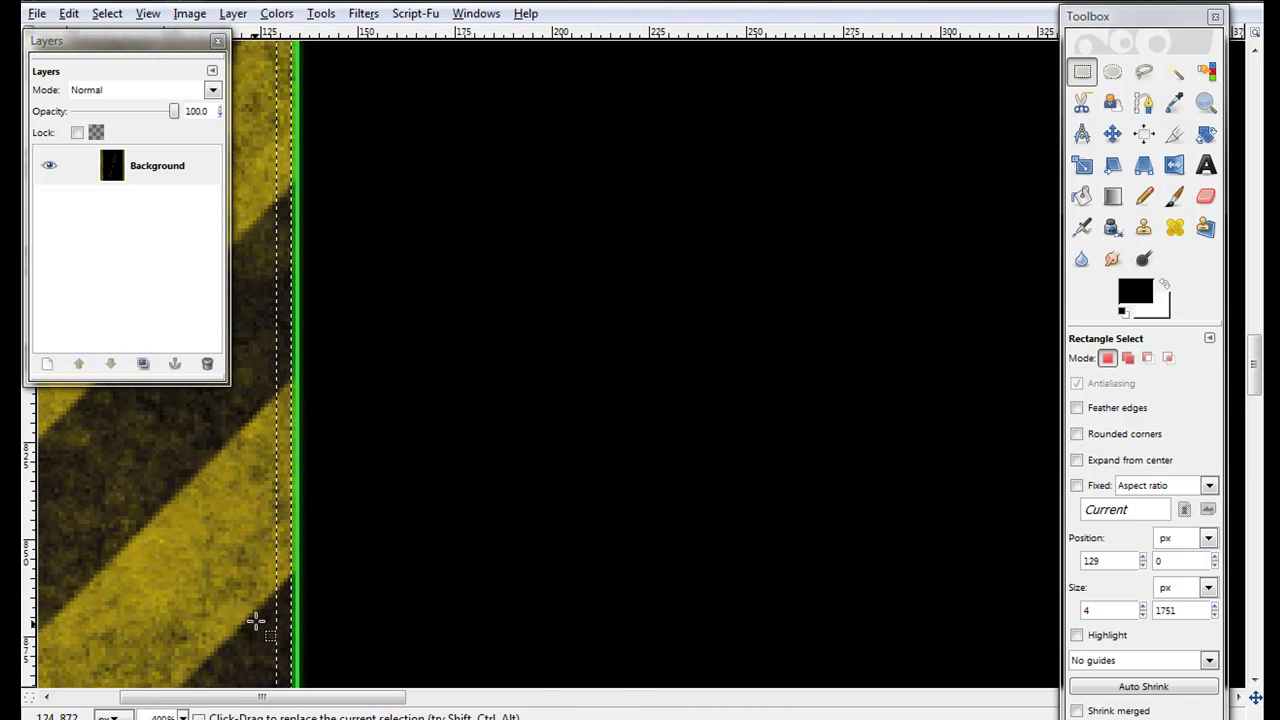
left_click_drag(274, 592, 286, 598)
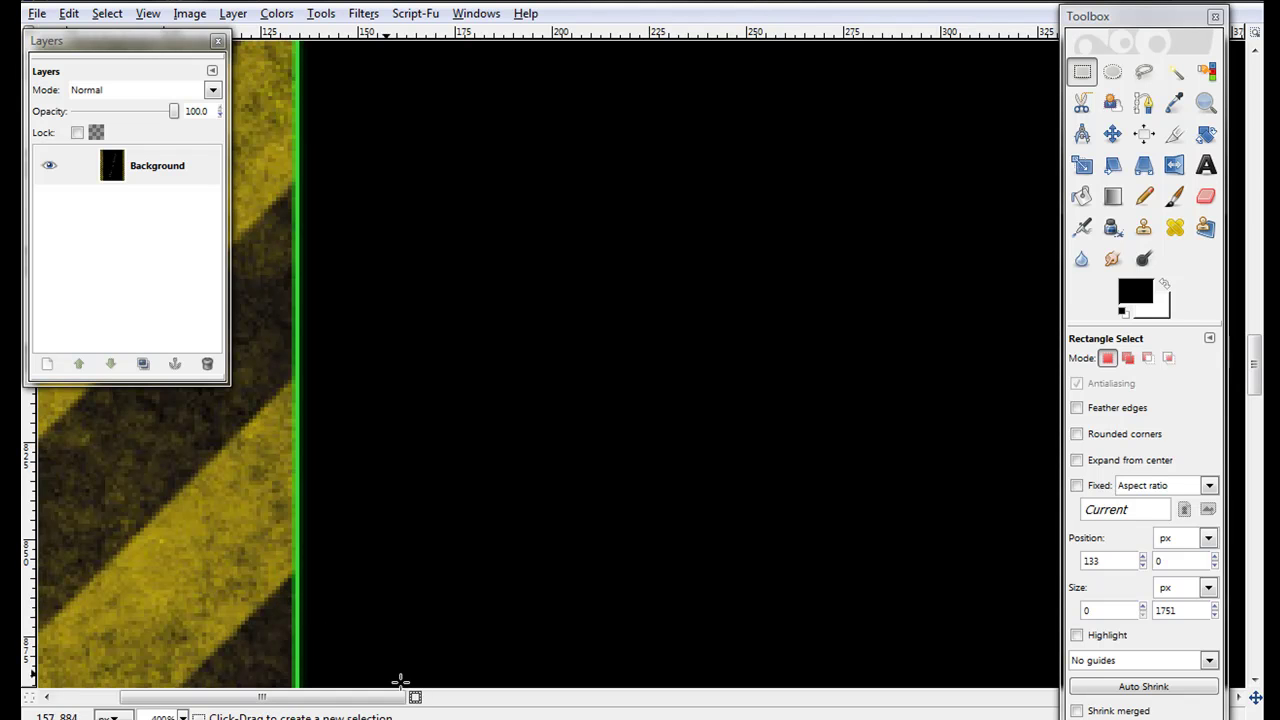
left_click_drag(285, 624, 306, 614)
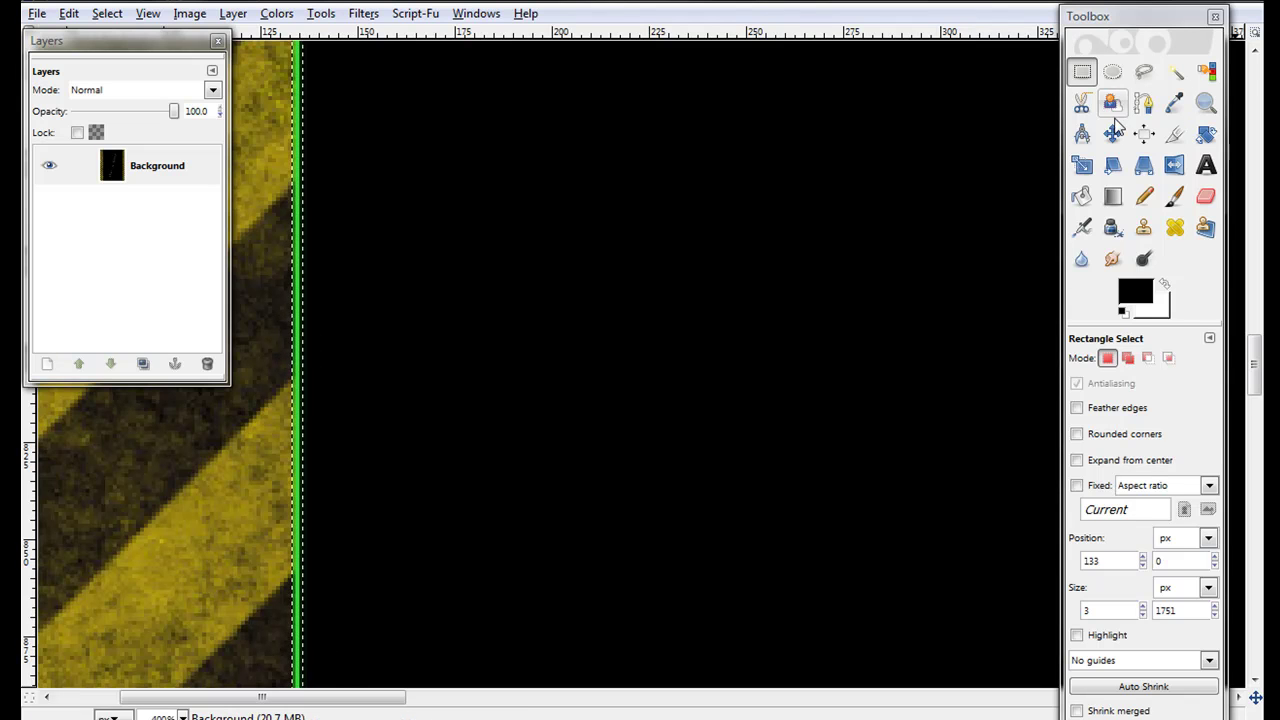
Make white the foreground colour and feather the thin selection by 9 pixels
left_click(1123, 312)
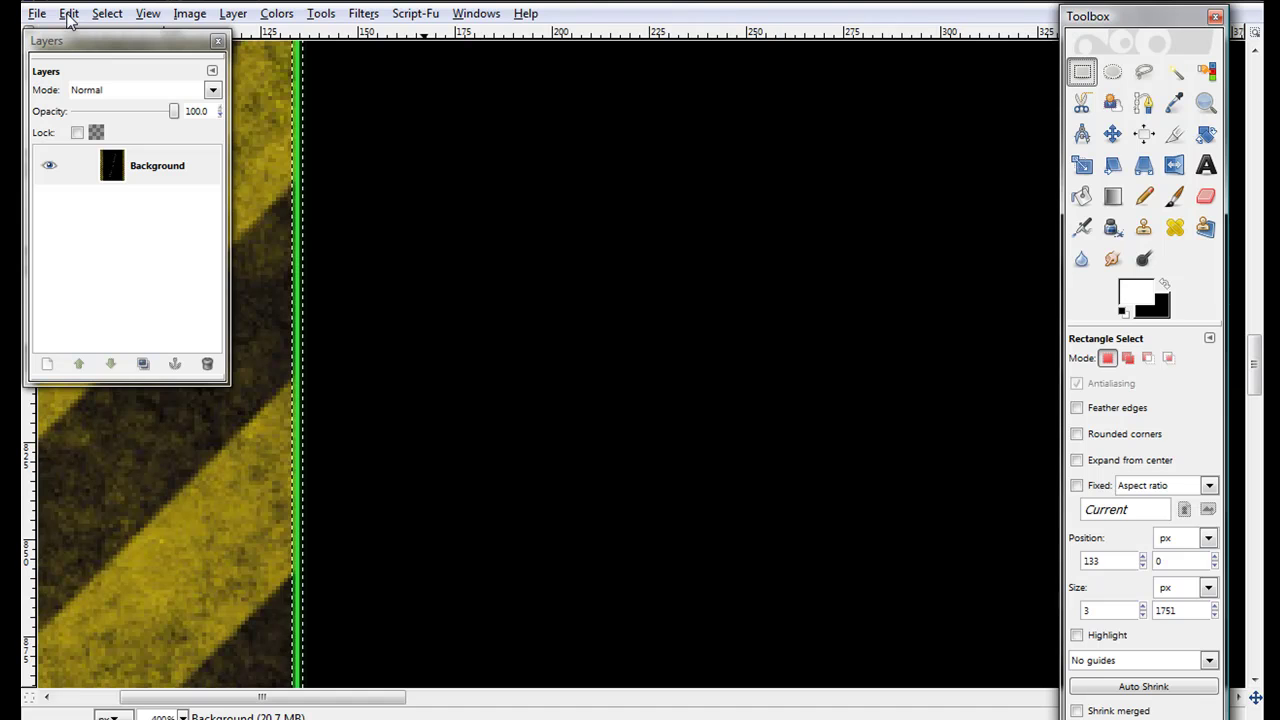
left_click(99, 15)
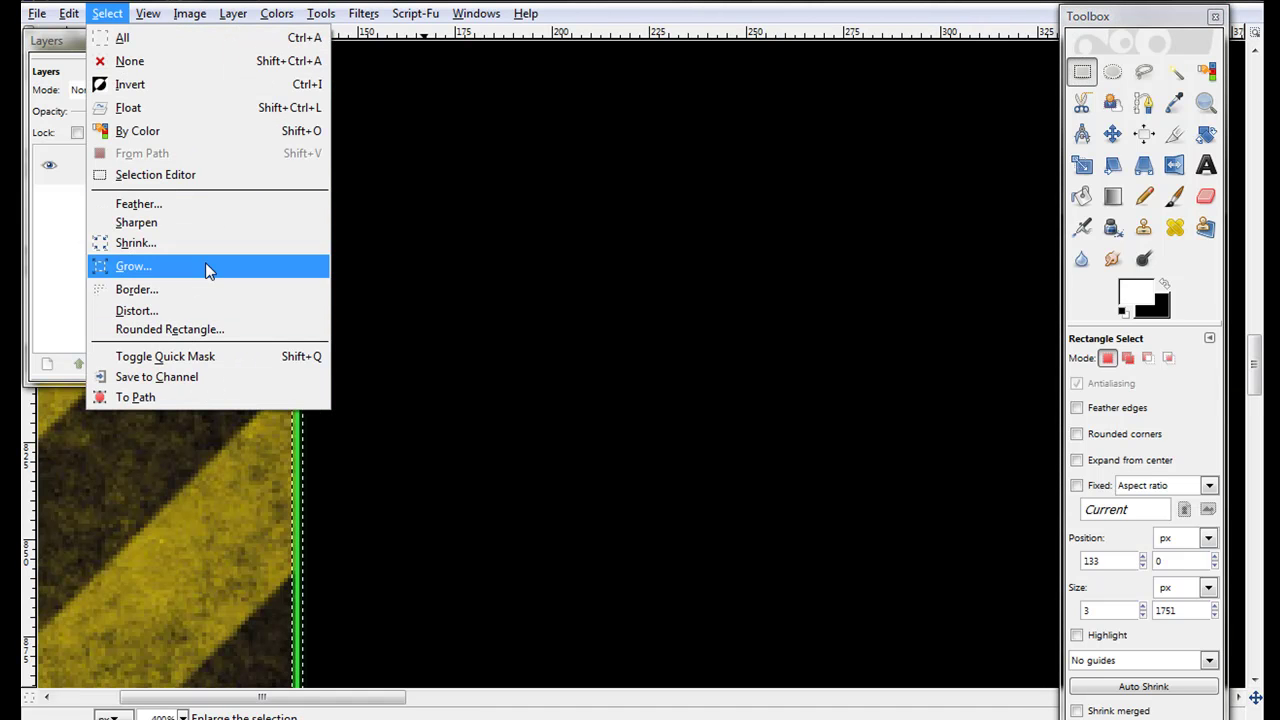
left_click(203, 205)
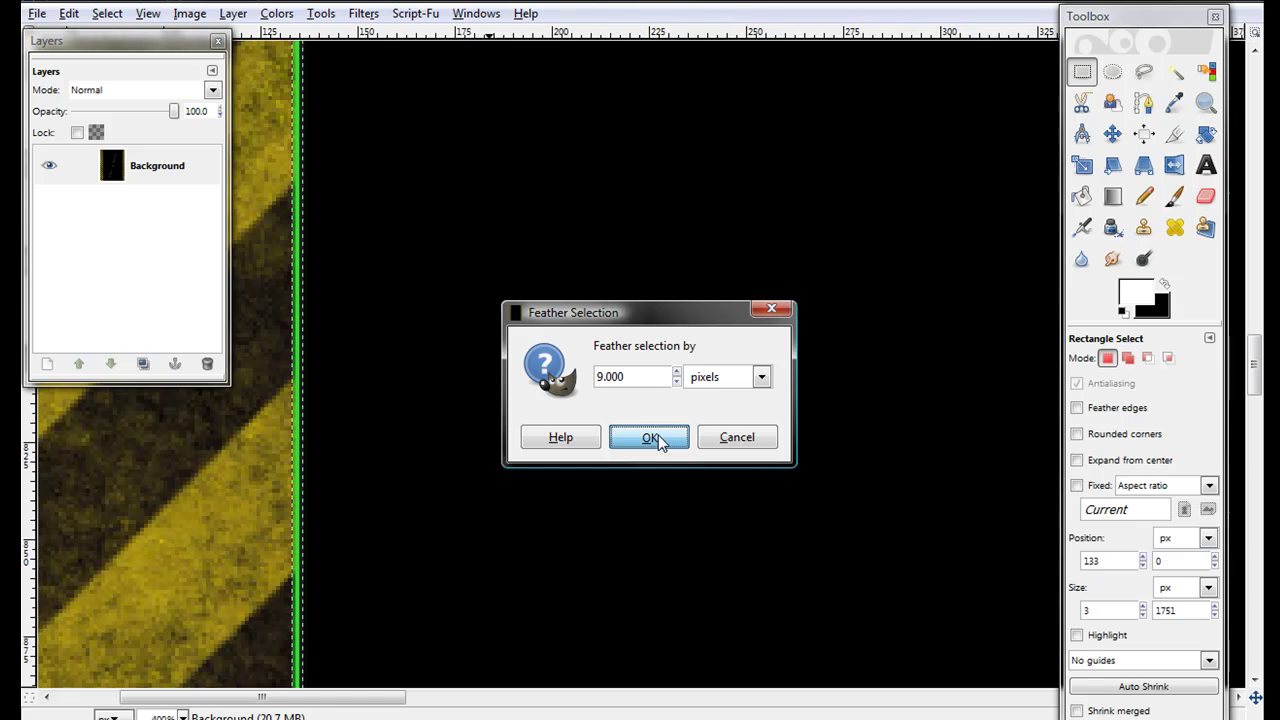
left_click(797, 485)
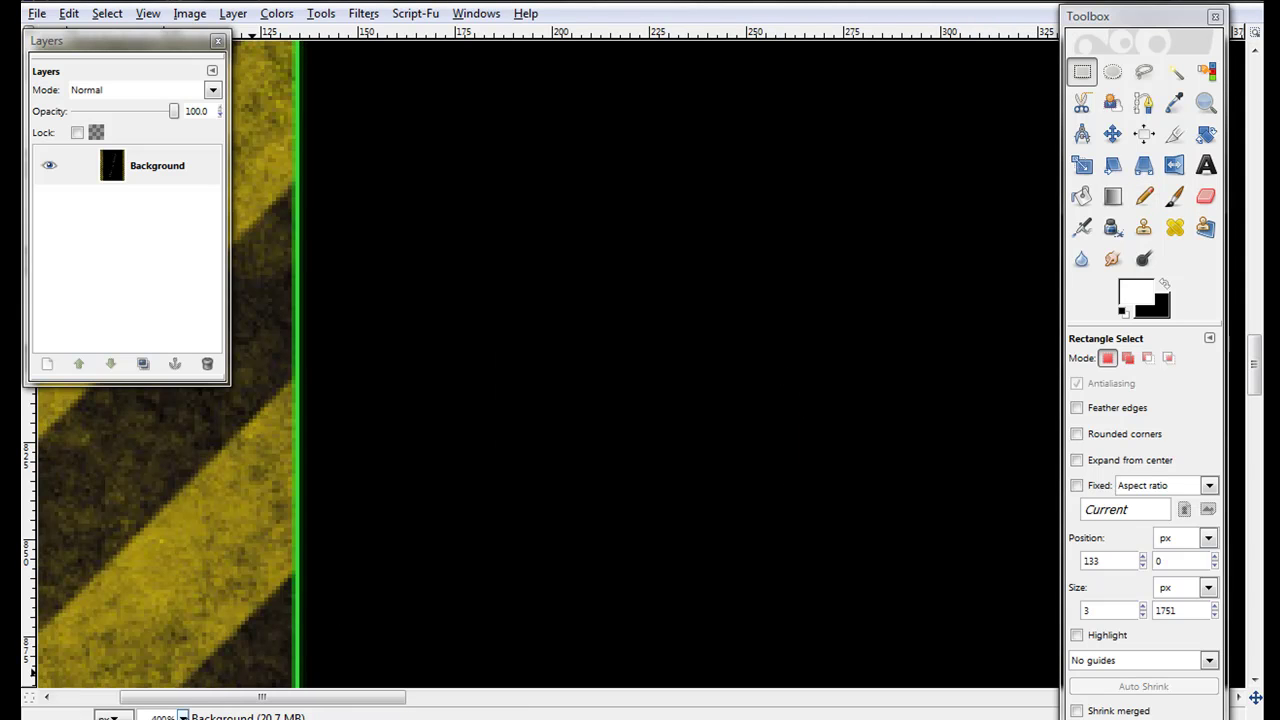
left_click(165, 717)
Zoom the view out to 33.3% so the whole template is visible
left_click(166, 603)
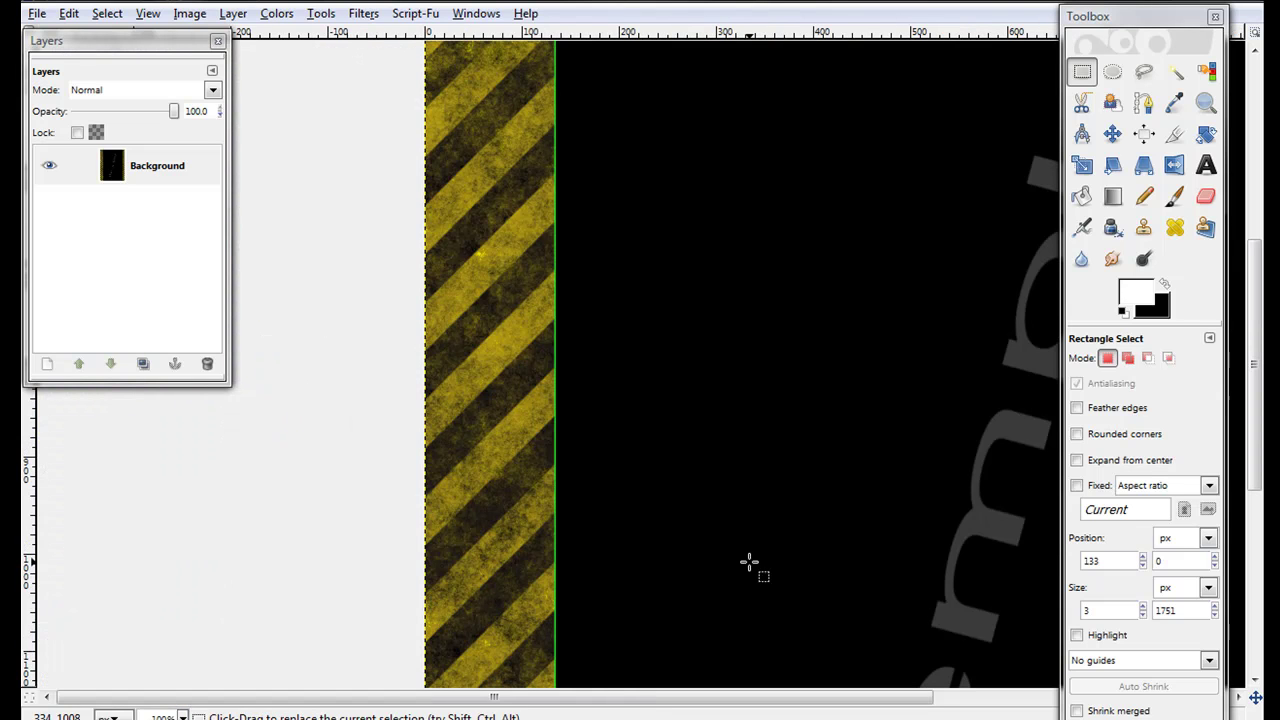
left_click(175, 717)
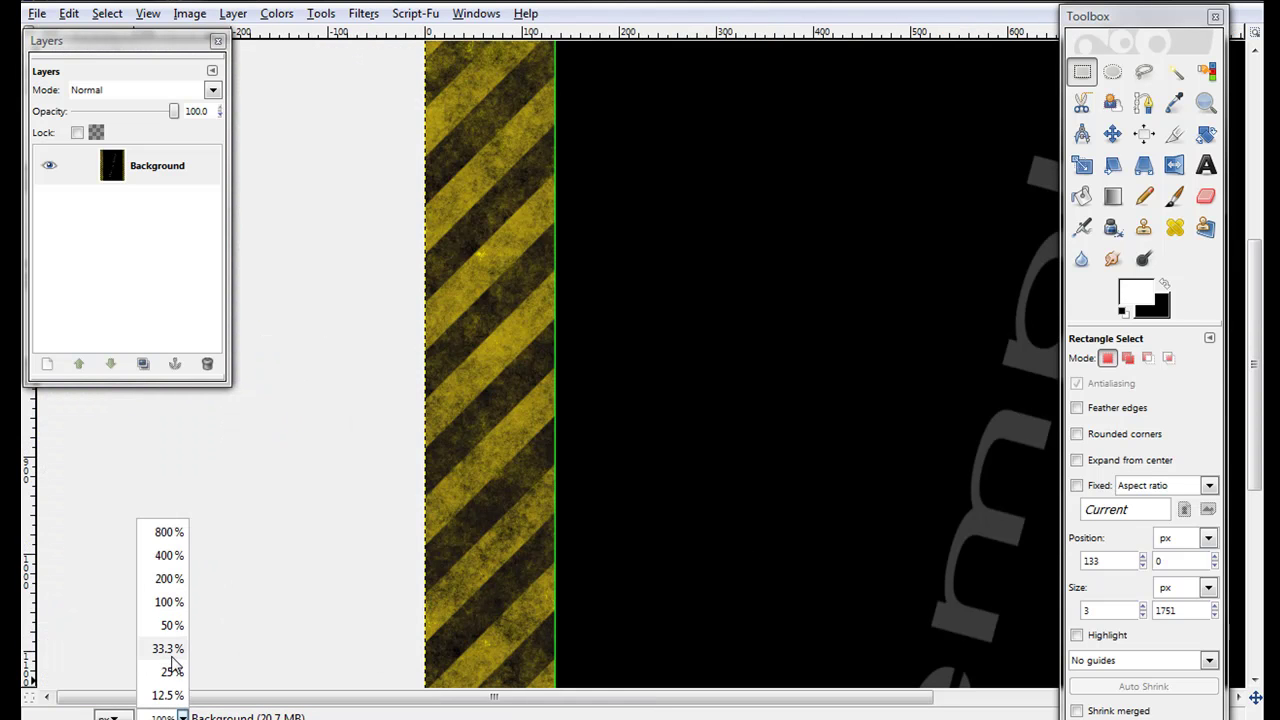
left_click(172, 627)
left_click(175, 716)
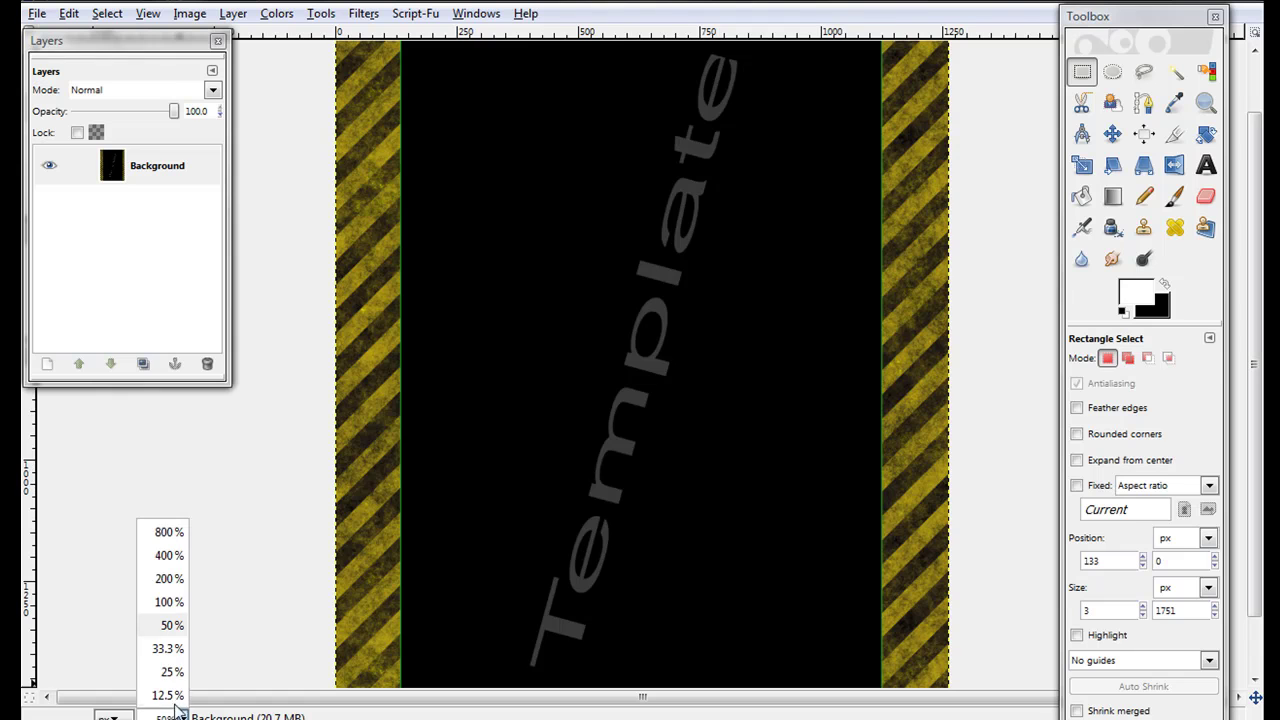
left_click(167, 652)
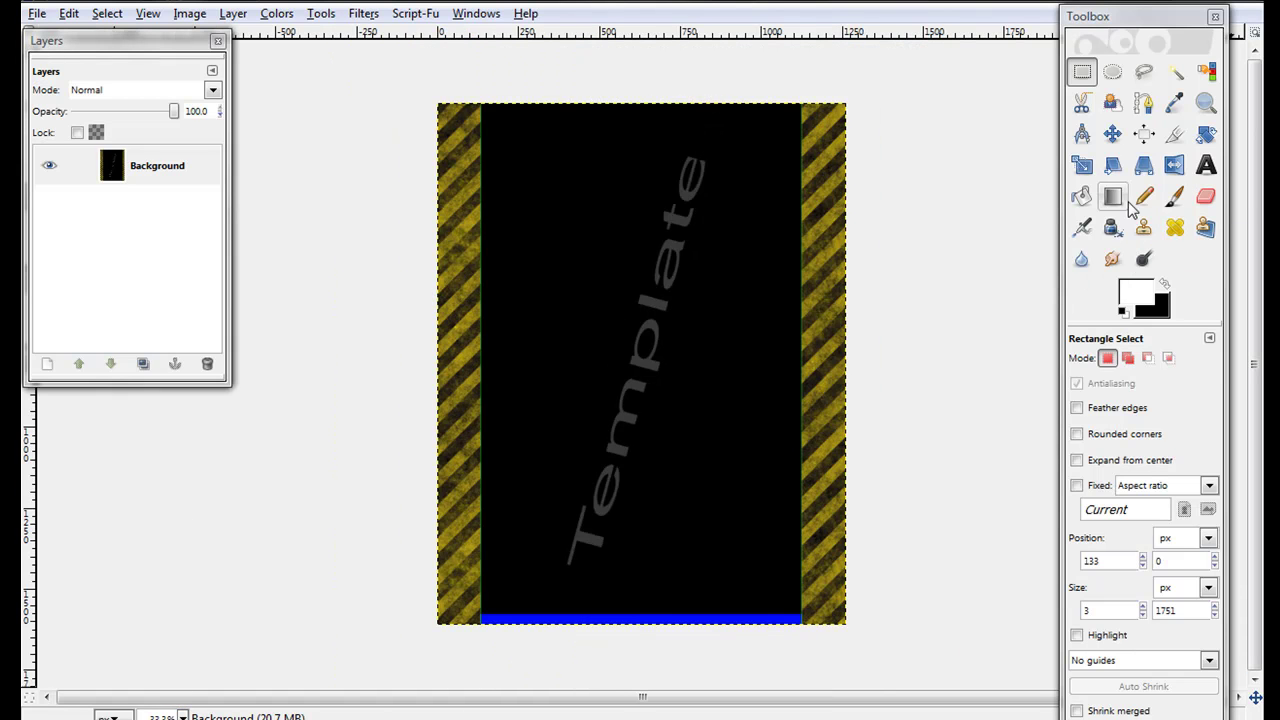
Set the Paintbrush scale to 10.00, then briefly check the finished page in Firefox
left_click(1174, 196)
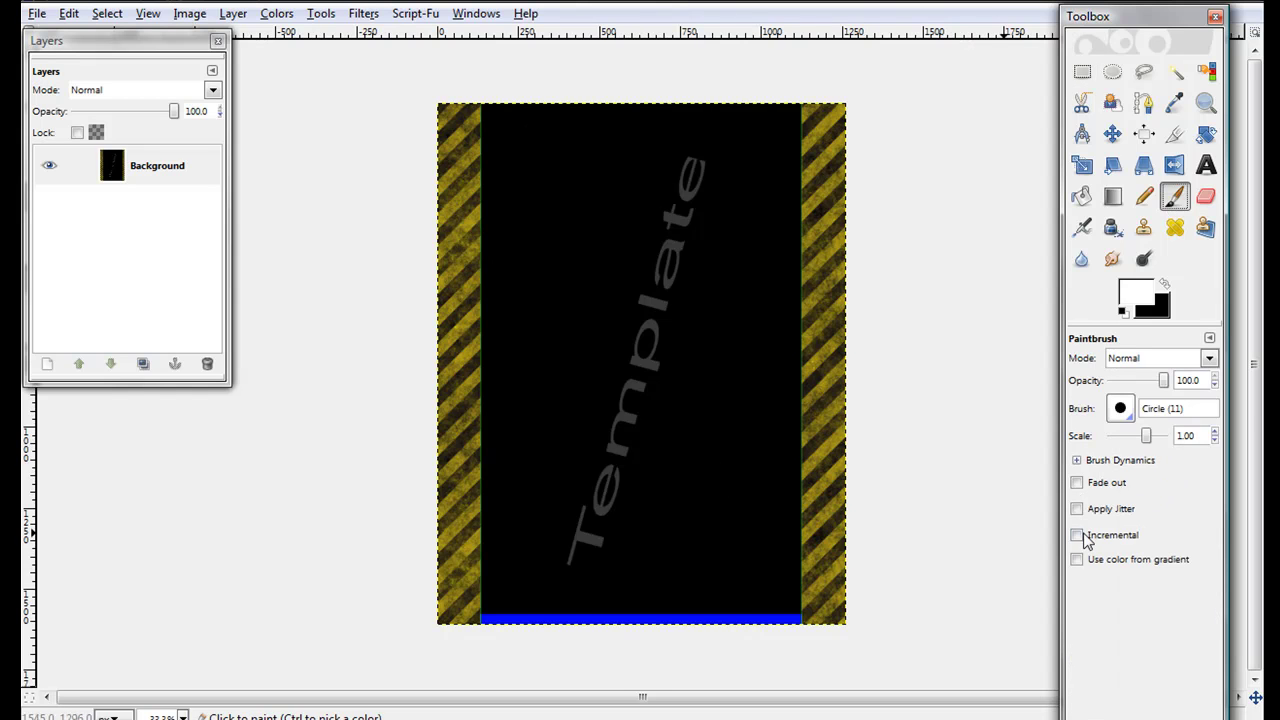
left_click_drag(1147, 437, 1178, 436)
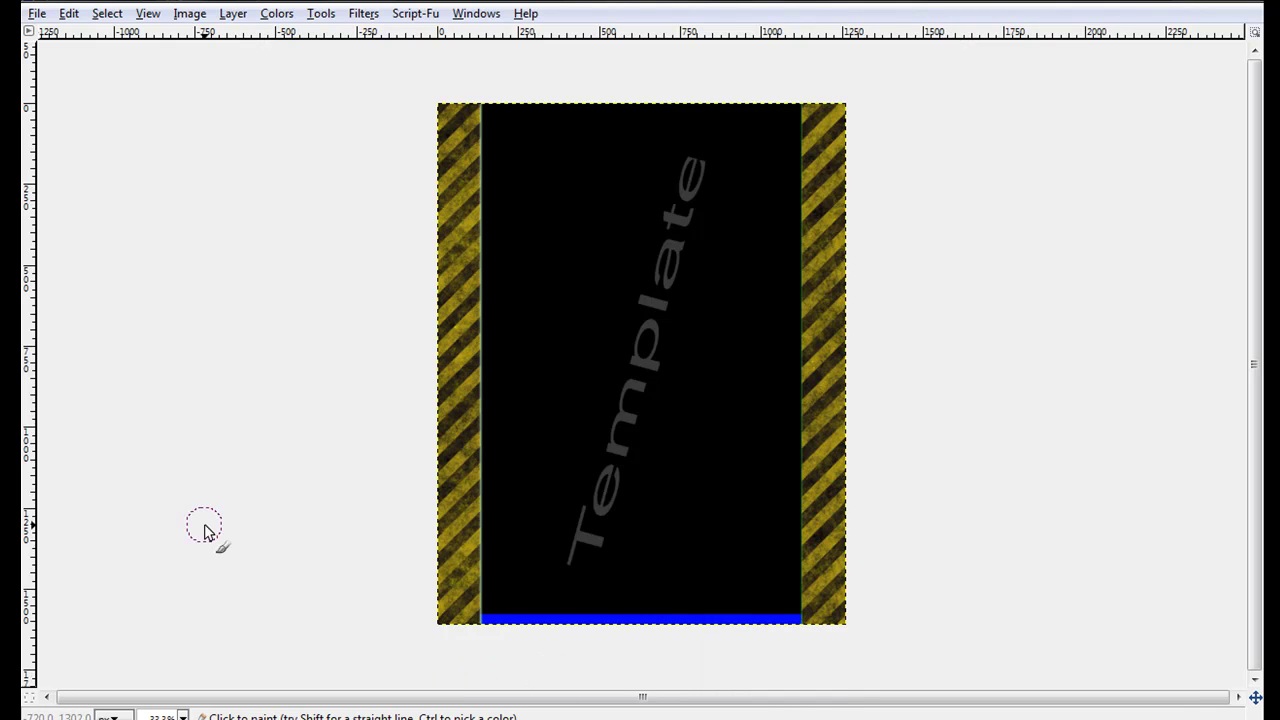
key("alt+Tab")
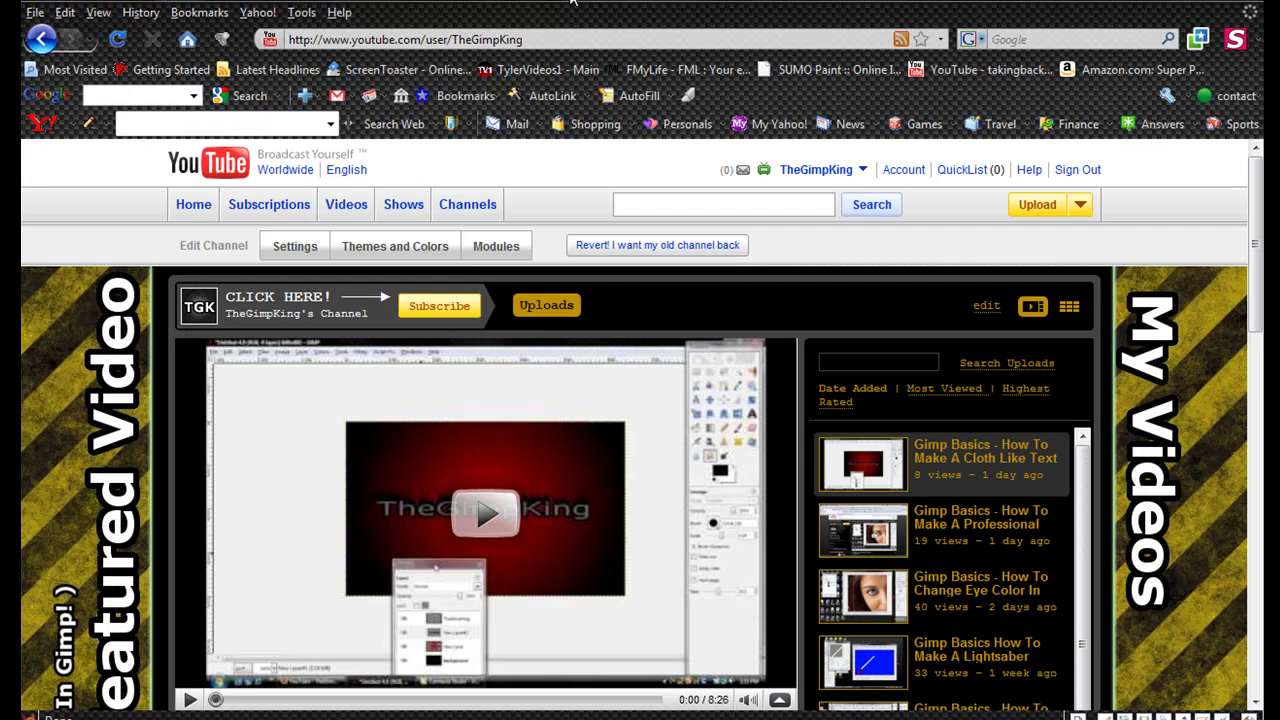
key("alt+Tab")
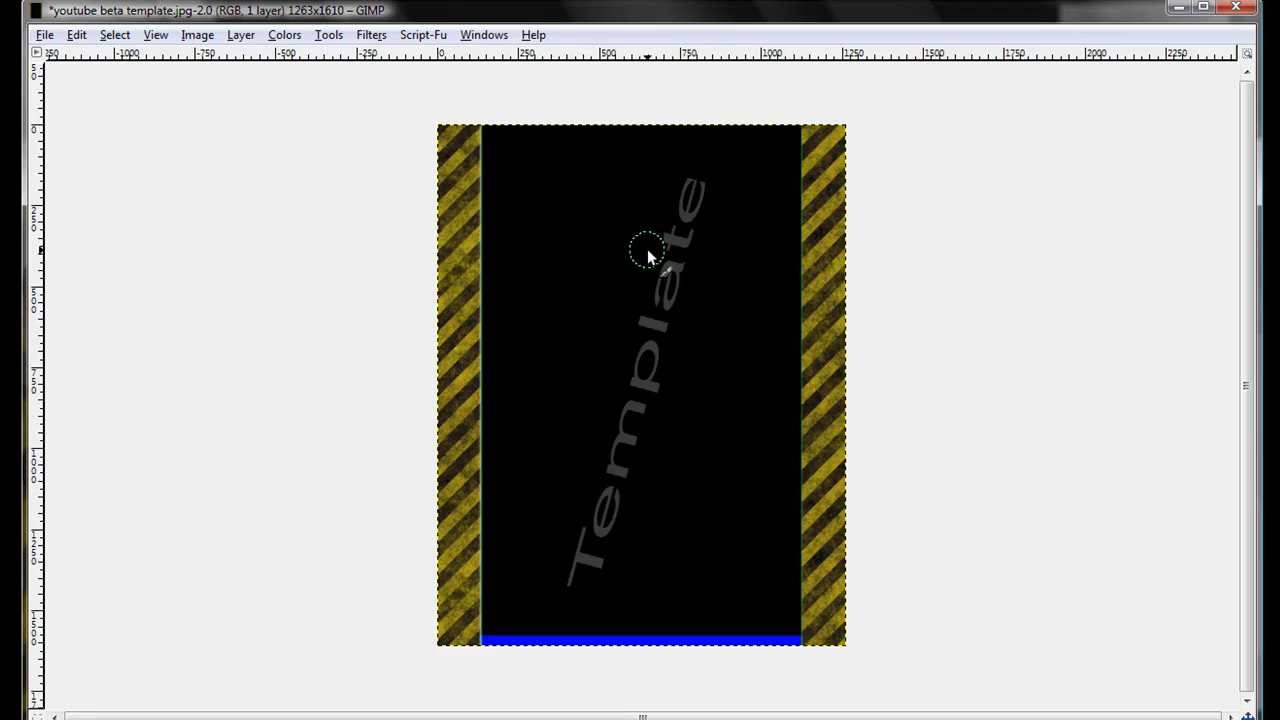
Restore the docks and set Bucket Fill to black FG color fill on similar colors
key("Tab")
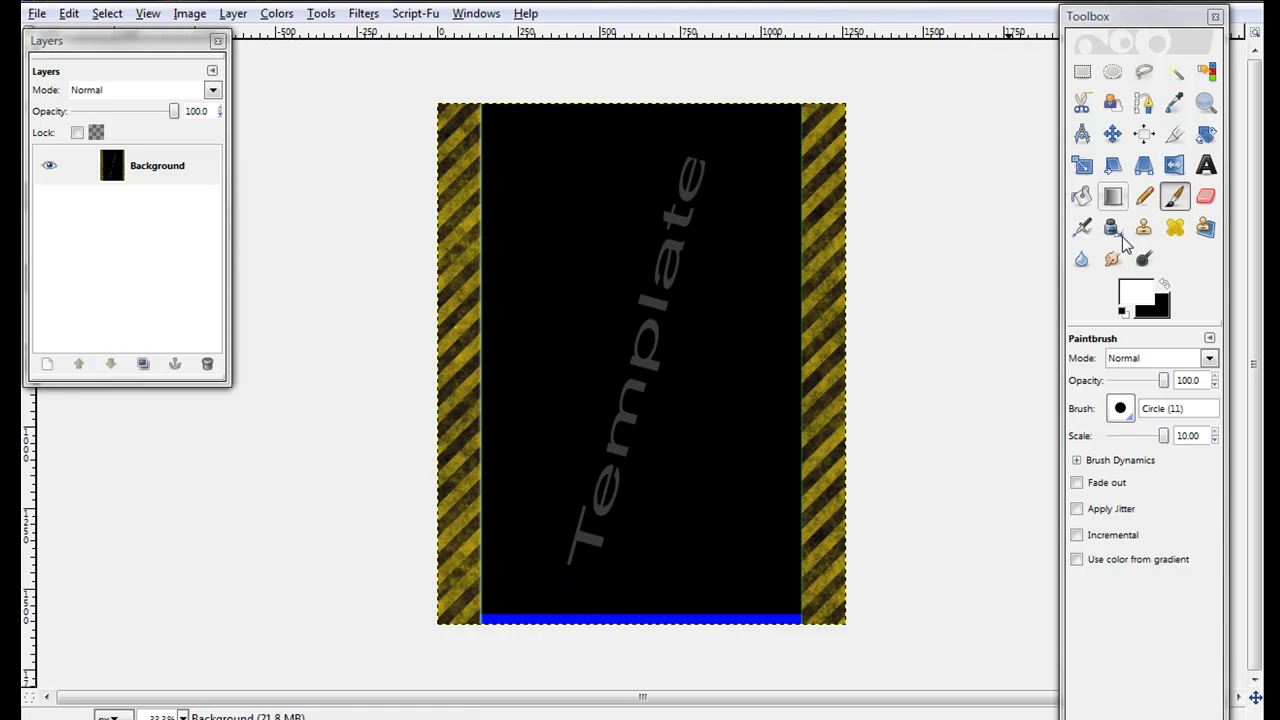
left_click(1081, 196)
left_click(1163, 287)
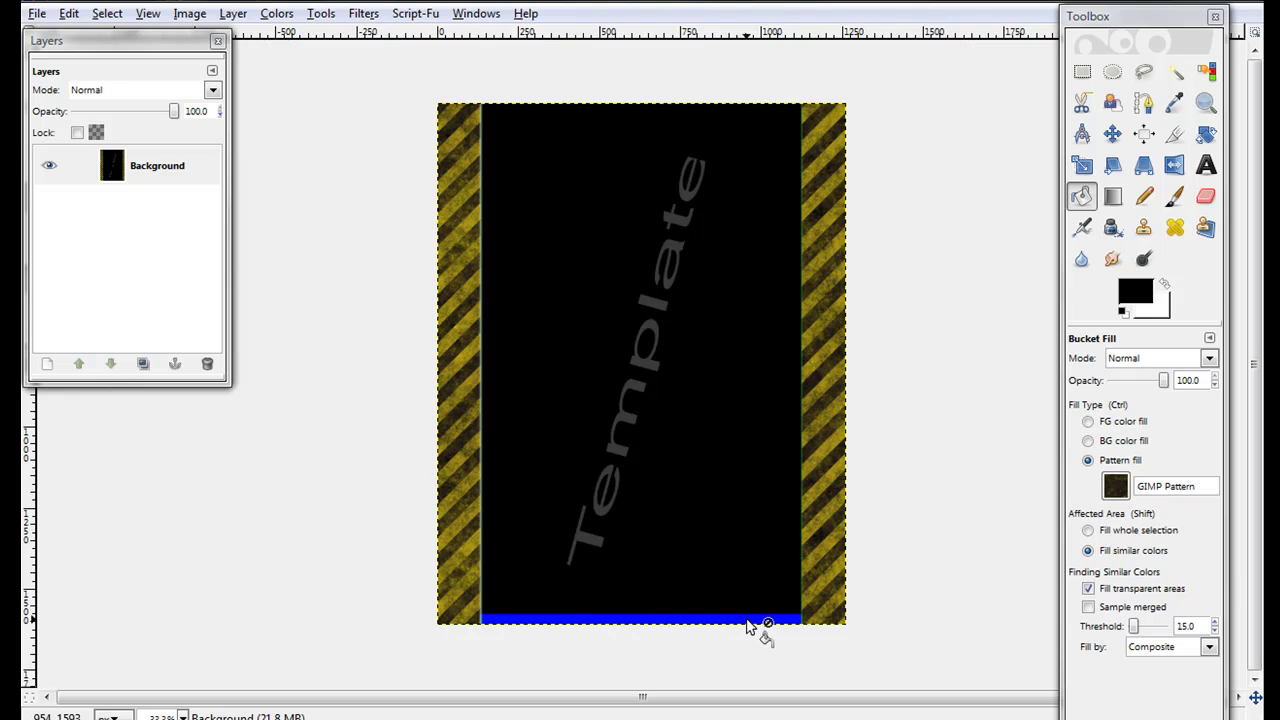
left_click(1104, 537)
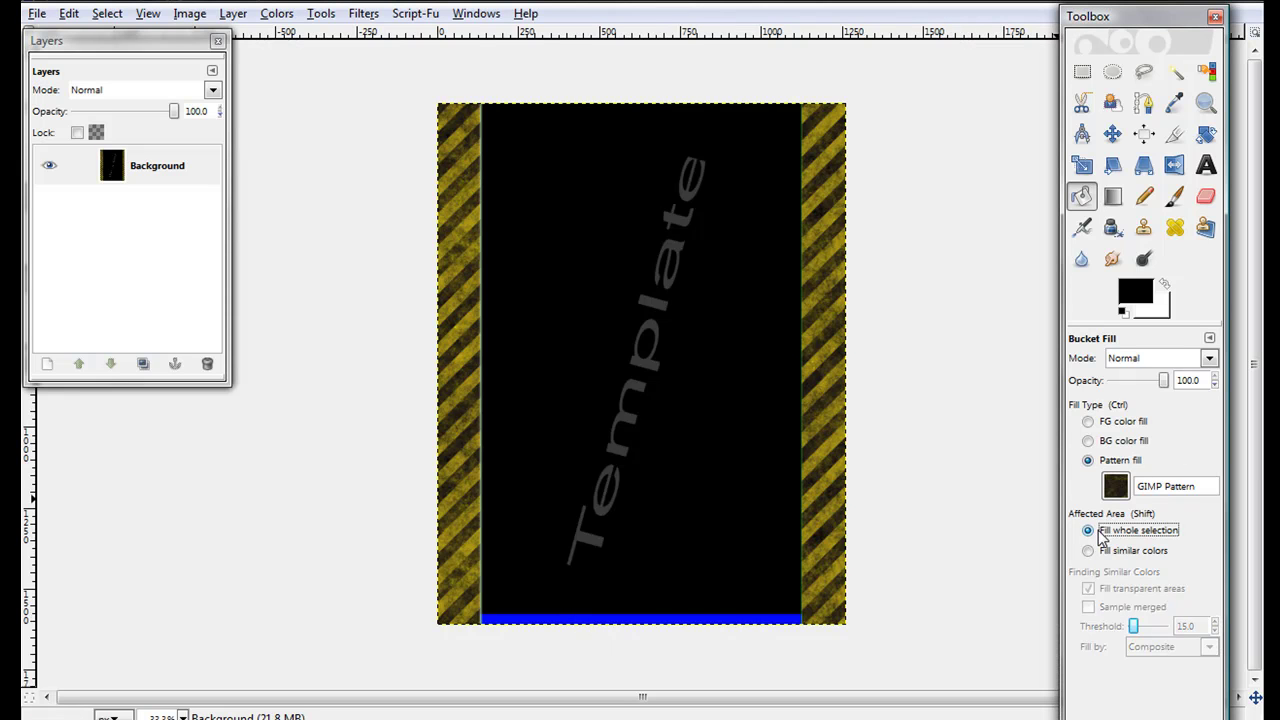
left_click(1105, 423)
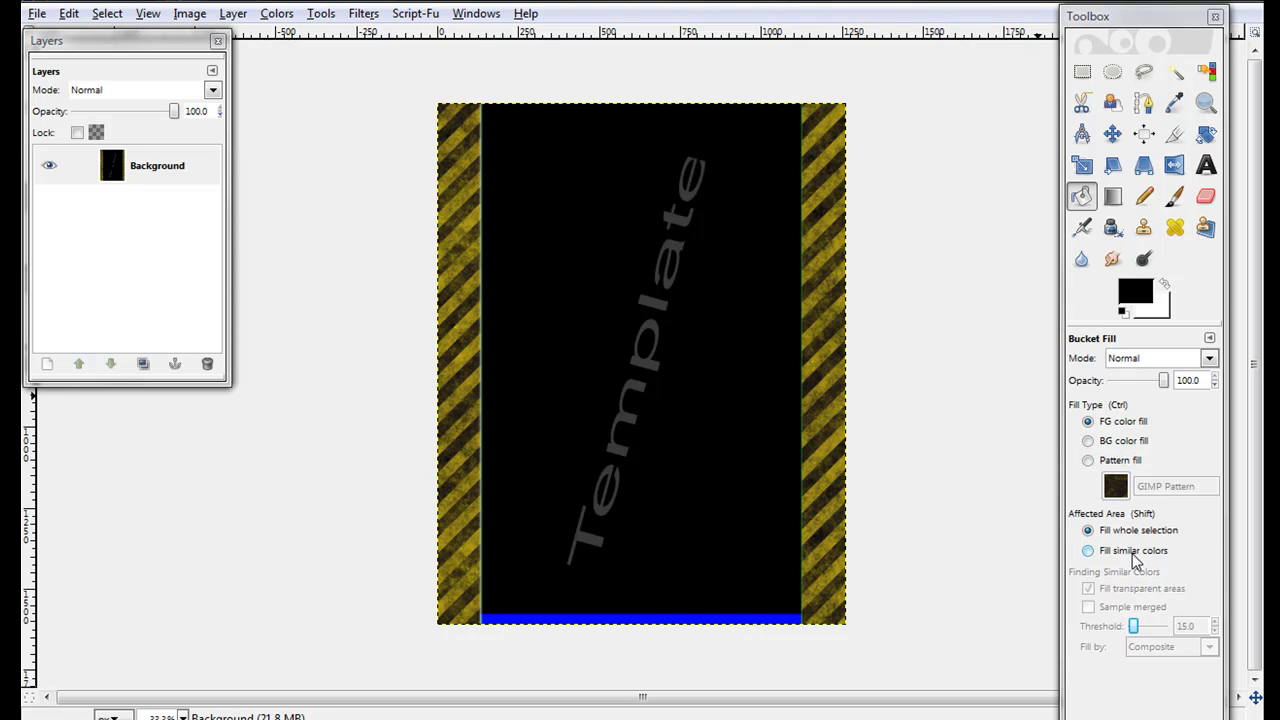
left_click(1130, 552)
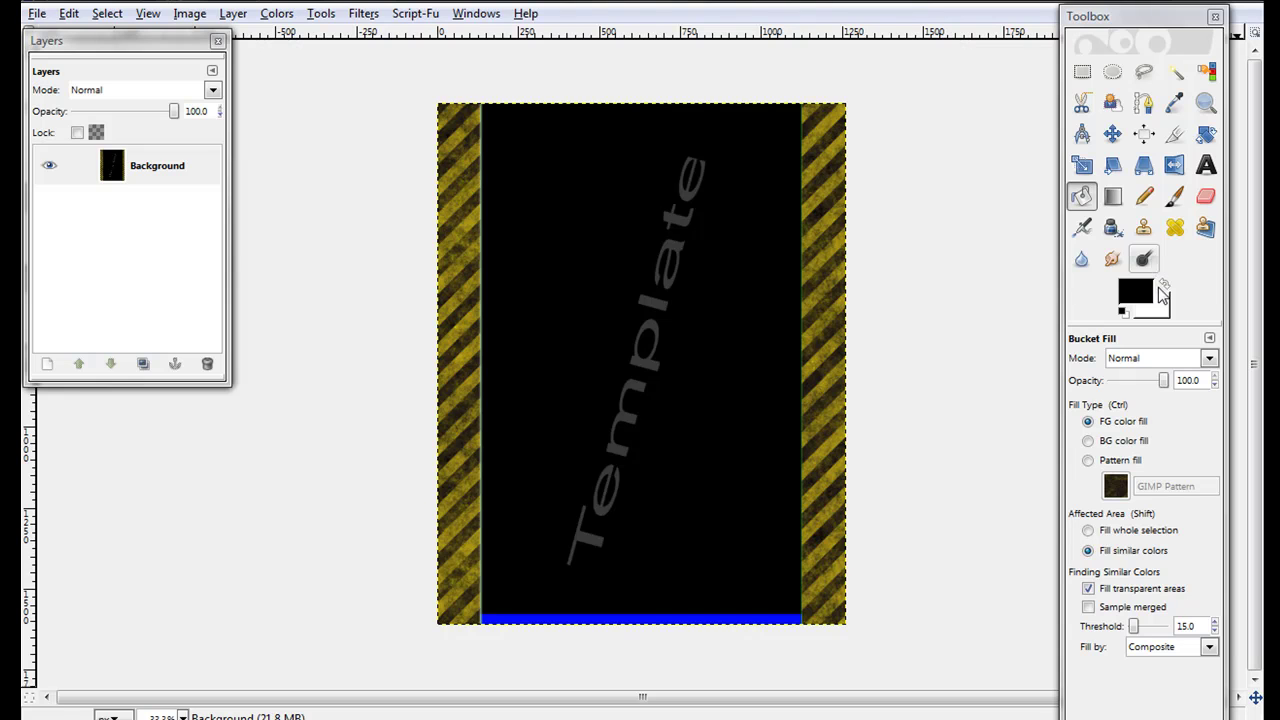
Select the bottom blue strip and paint it over in black
left_click(1082, 72)
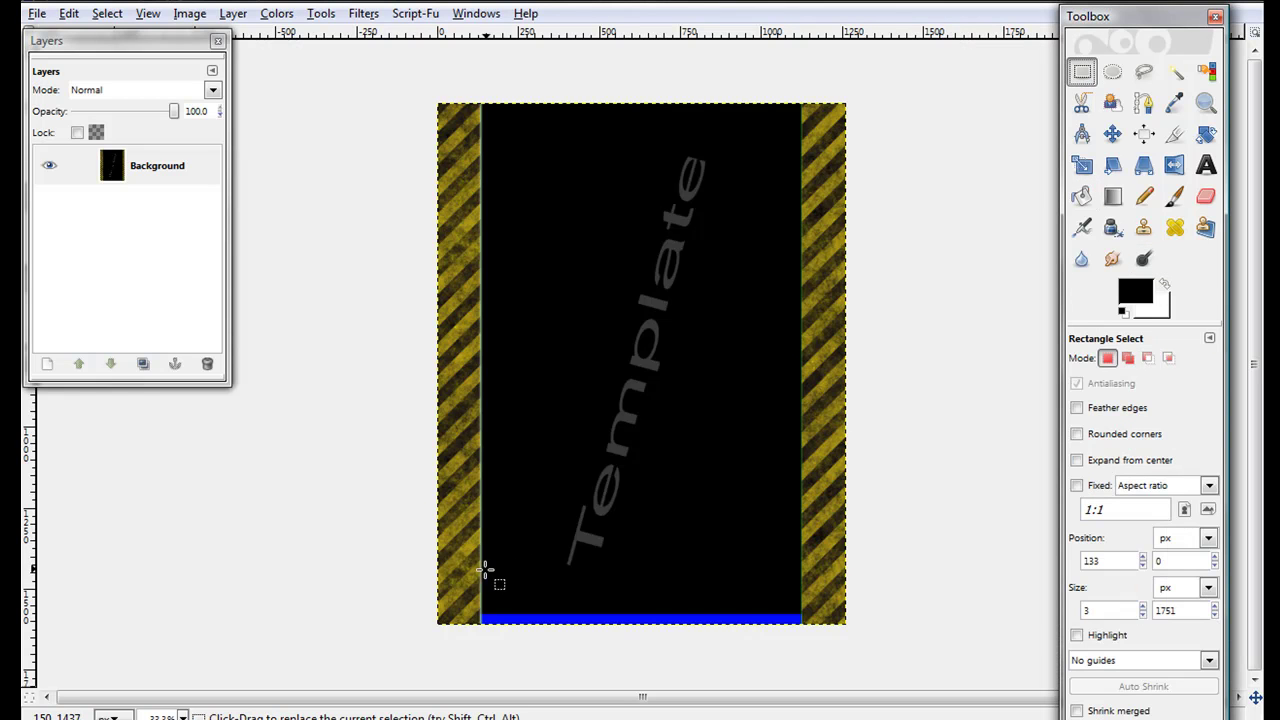
mouse_move(482, 571)
left_mouse_down()
mouse_move(518, 660)
mouse_move(663, 686)
mouse_move(799, 688)
left_mouse_up()
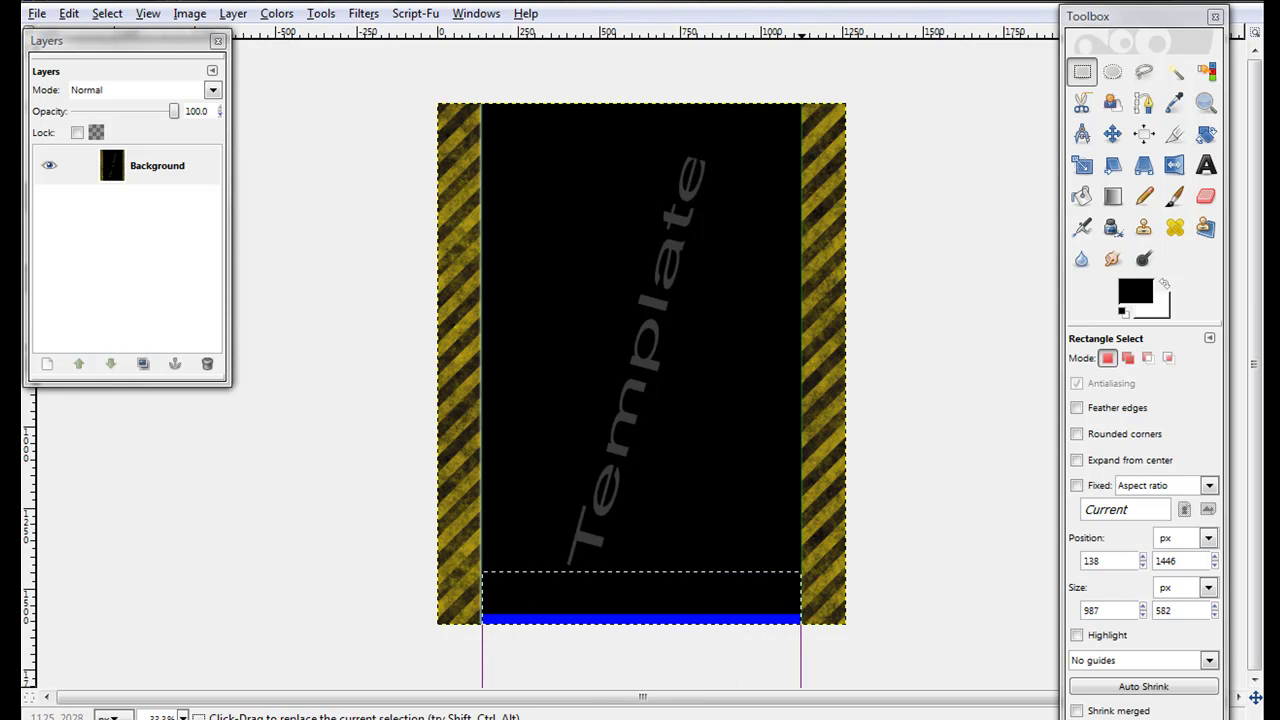
left_click(1175, 197)
mouse_move(766, 594)
left_mouse_down()
mouse_move(800, 630)
mouse_move(580, 626)
mouse_move(563, 611)
mouse_move(504, 637)
left_mouse_up()
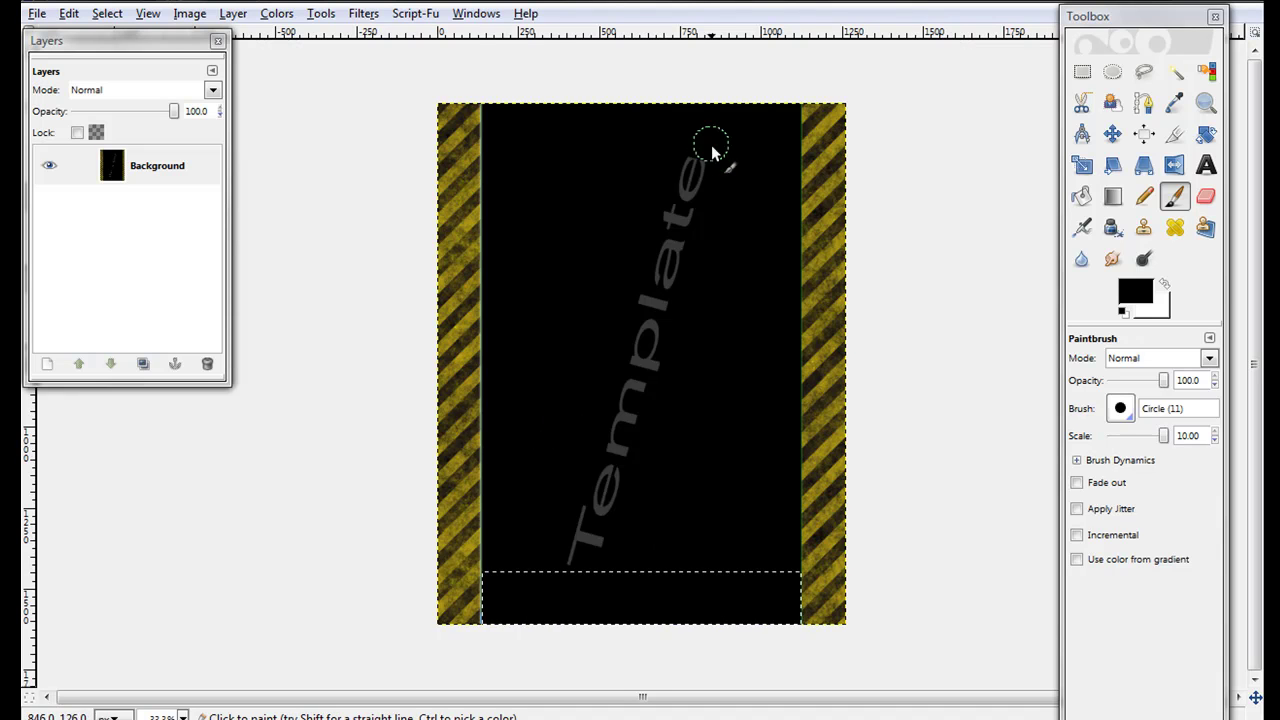
Clear the selection and paint black over the grey Template text
left_click(108, 13)
left_click(129, 61)
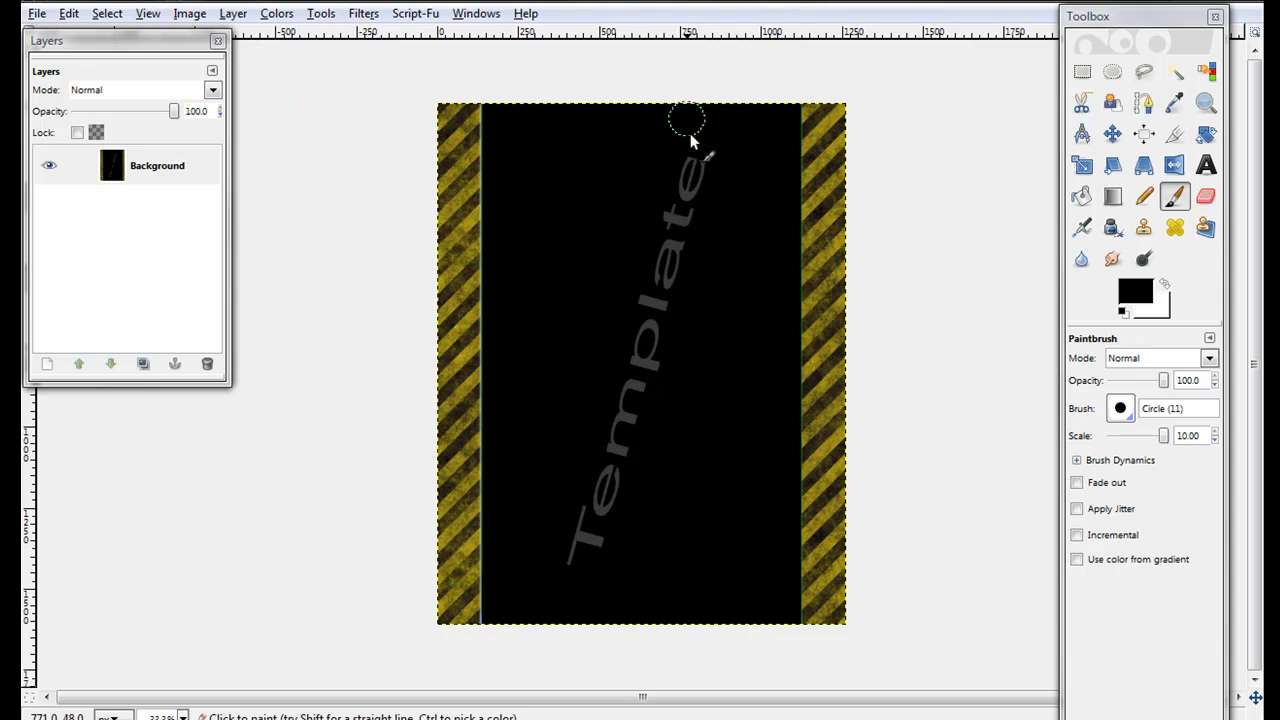
mouse_move(686, 114)
left_mouse_down()
mouse_move(664, 357)
mouse_move(566, 603)
left_mouse_up()
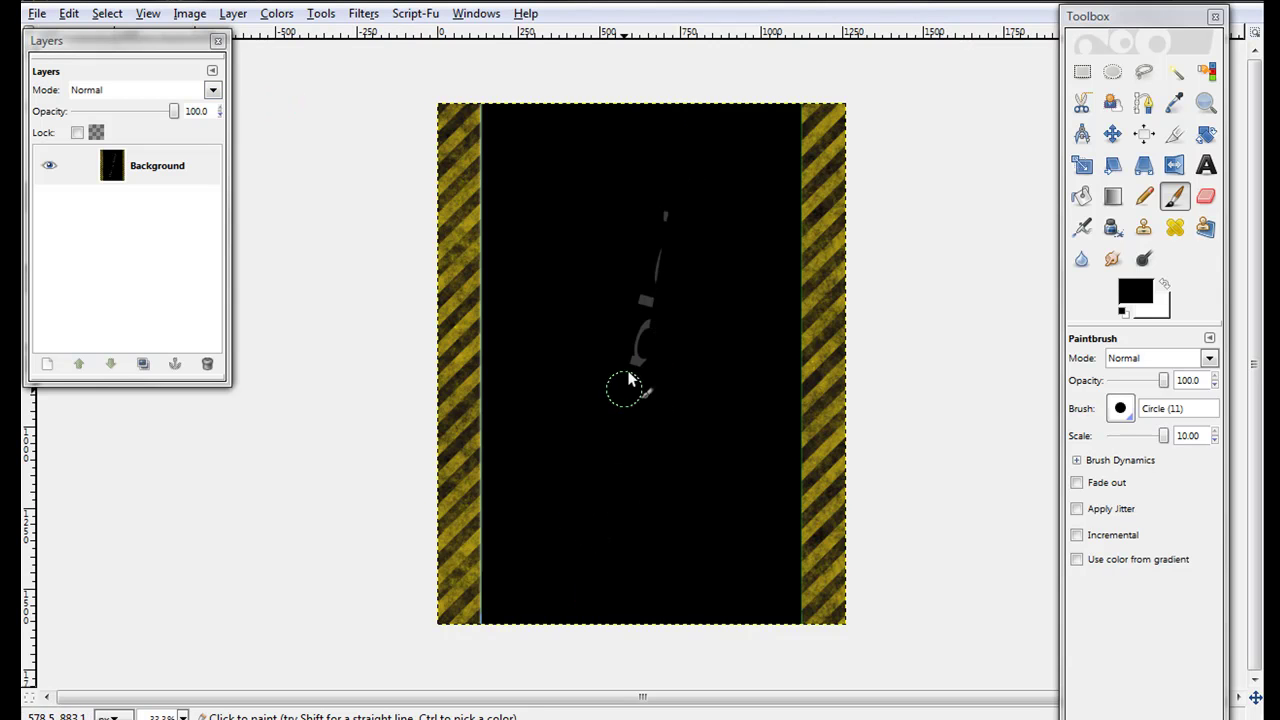
mouse_move(628, 380)
left_mouse_down()
mouse_move(666, 242)
mouse_move(712, 228)
left_mouse_up()
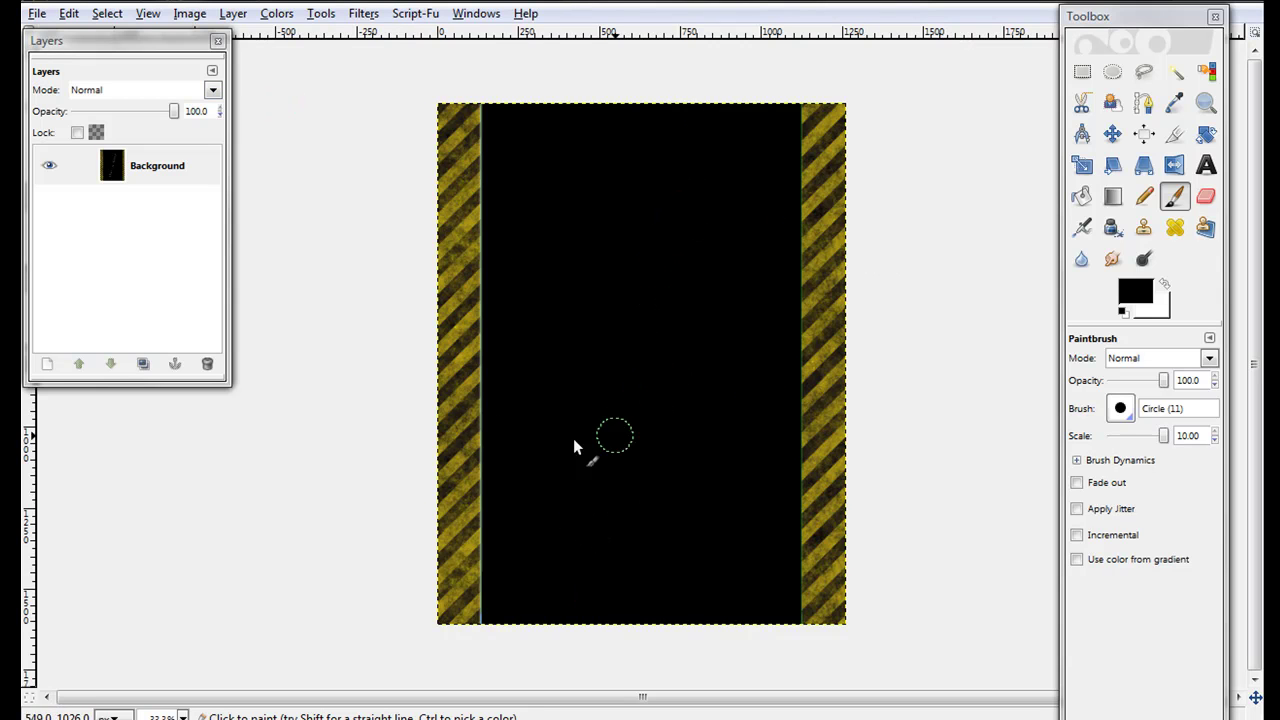
At 200% zoom, draw a narrow rectangle selection at x=1123 along the right border
left_click(1082, 71)
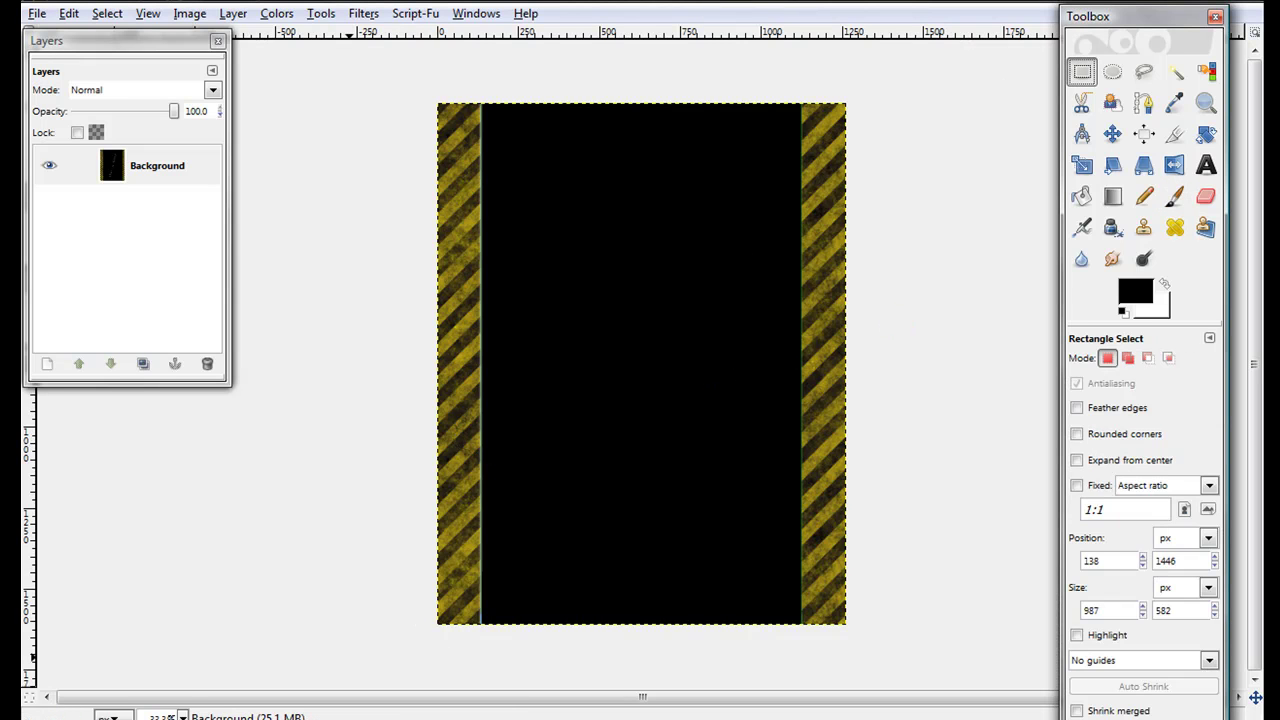
left_click(182, 717)
left_click(177, 603)
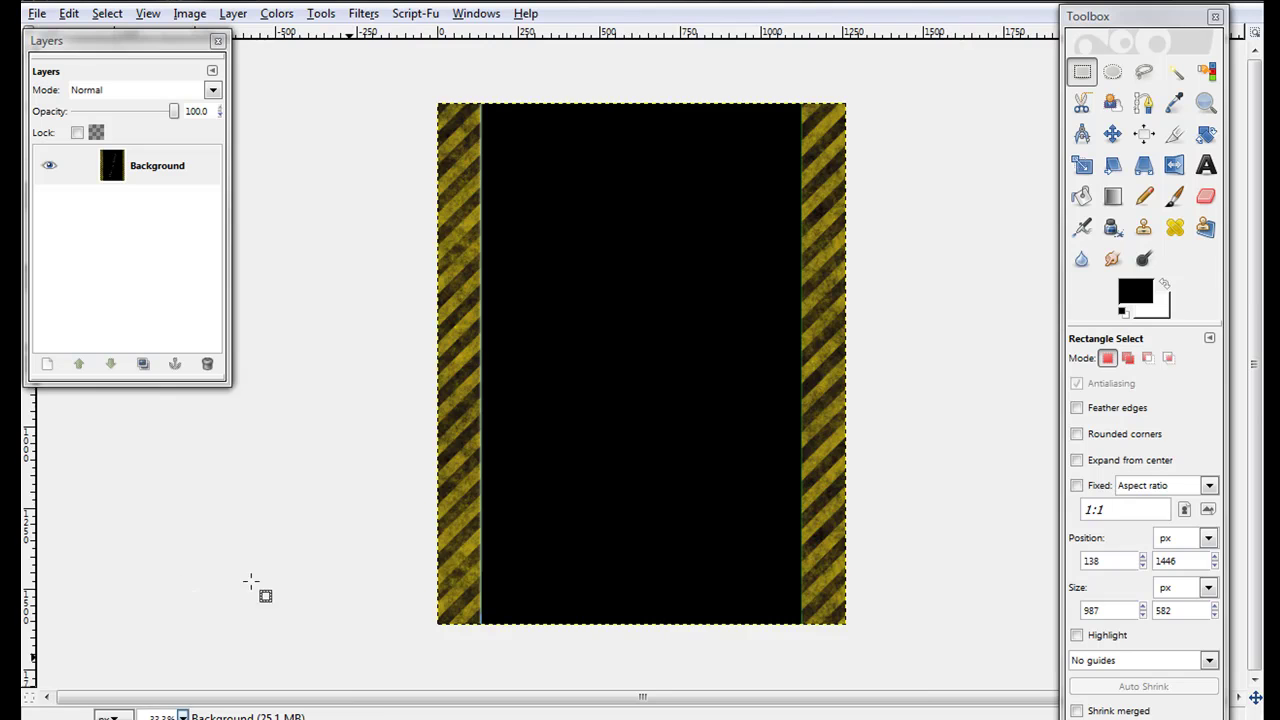
left_click_drag(641, 697, 1240, 698)
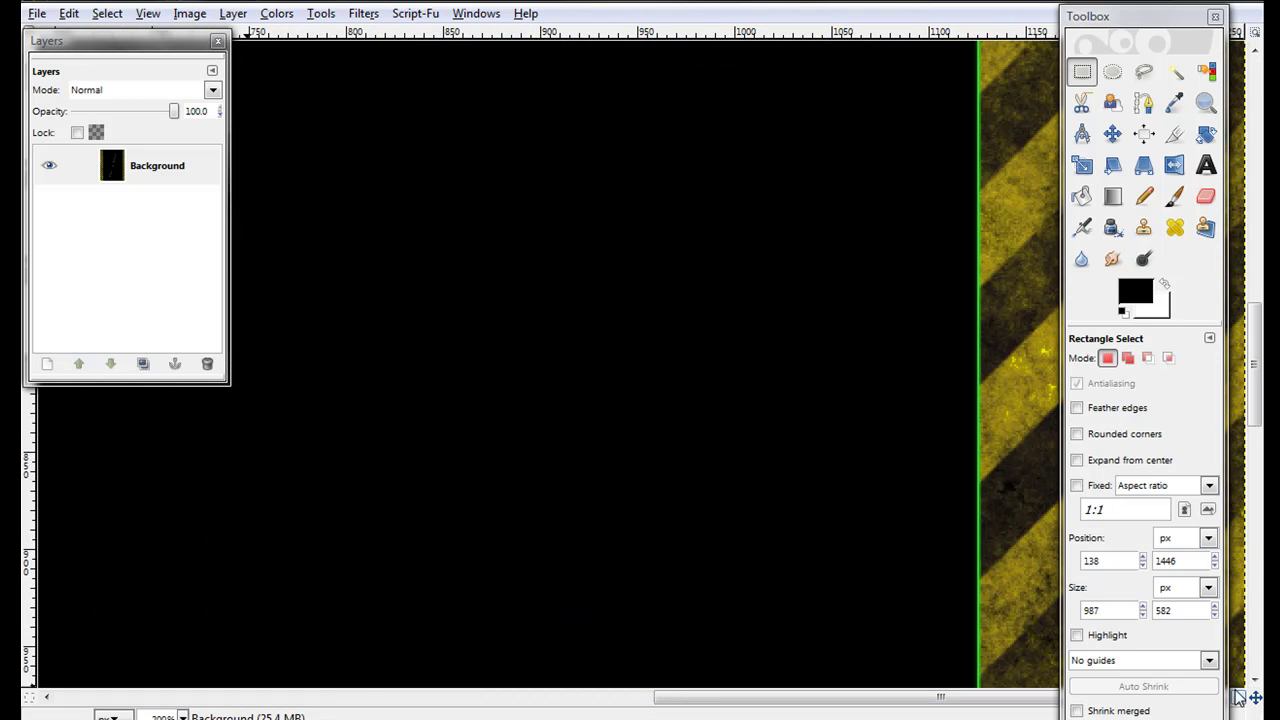
left_click_drag(1262, 337, 1256, 96)
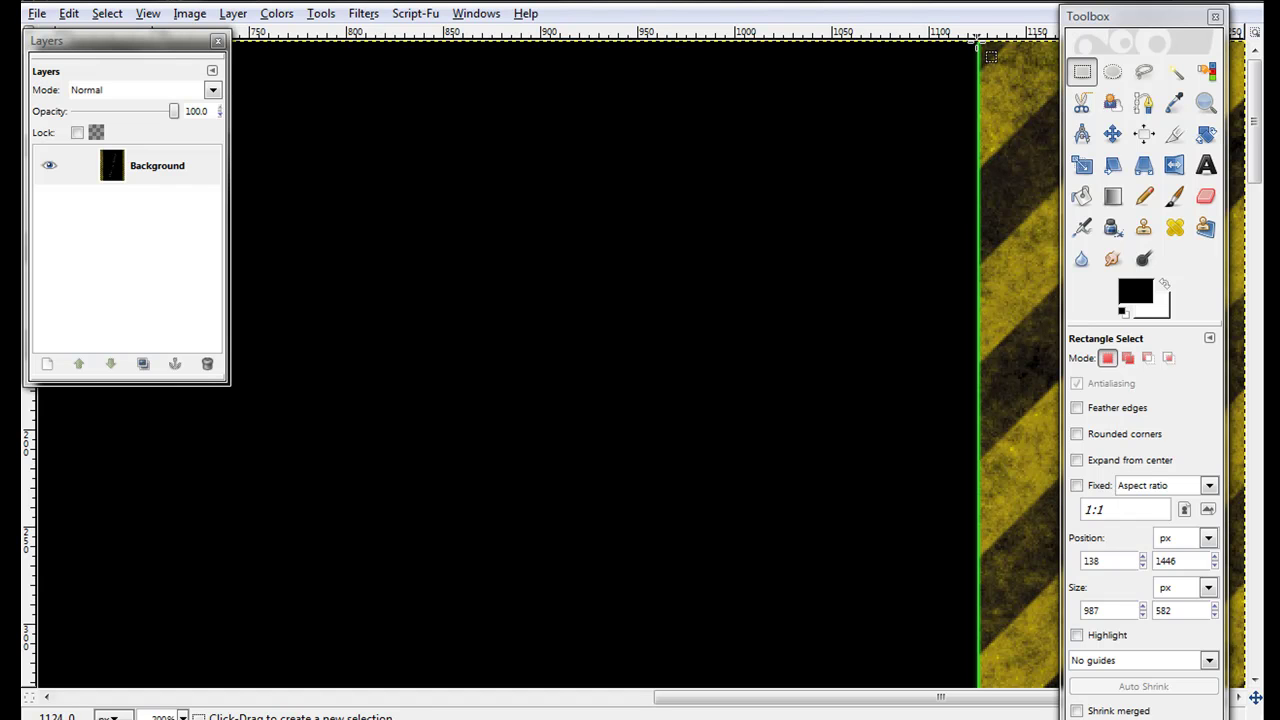
mouse_move(977, 45)
left_mouse_down()
mouse_move(960, 491)
mouse_move(1004, 376)
mouse_move(997, 45)
left_mouse_up()
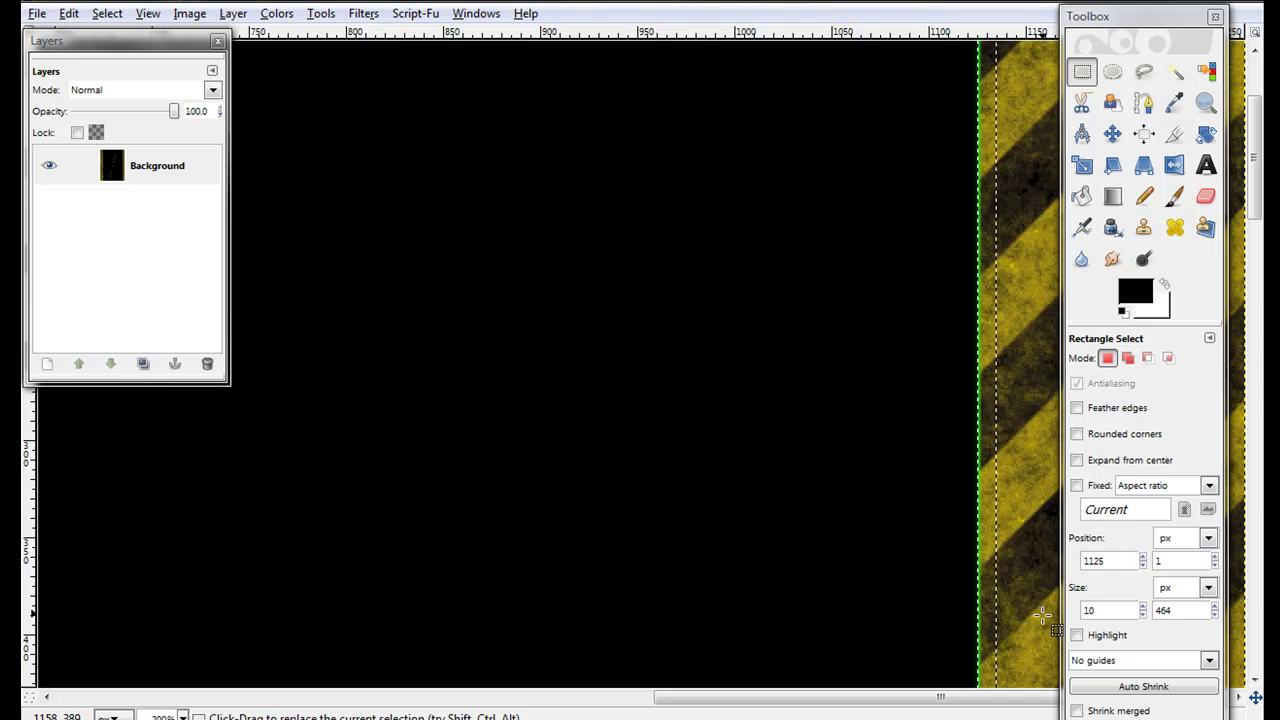
left_click_drag(1003, 612, 974, 611)
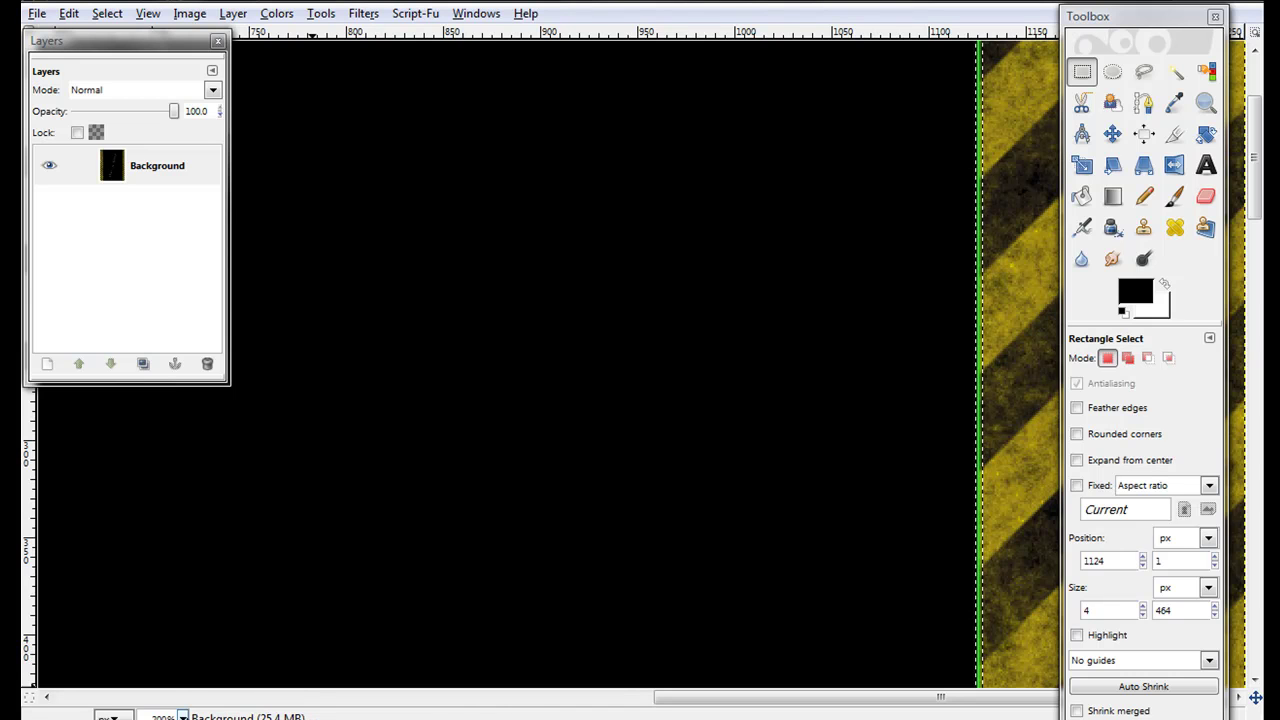
Stretch the strip to 5 × 1610 px, full image height, then return to 33.3% zoom
left_click(183, 716)
left_click(168, 646)
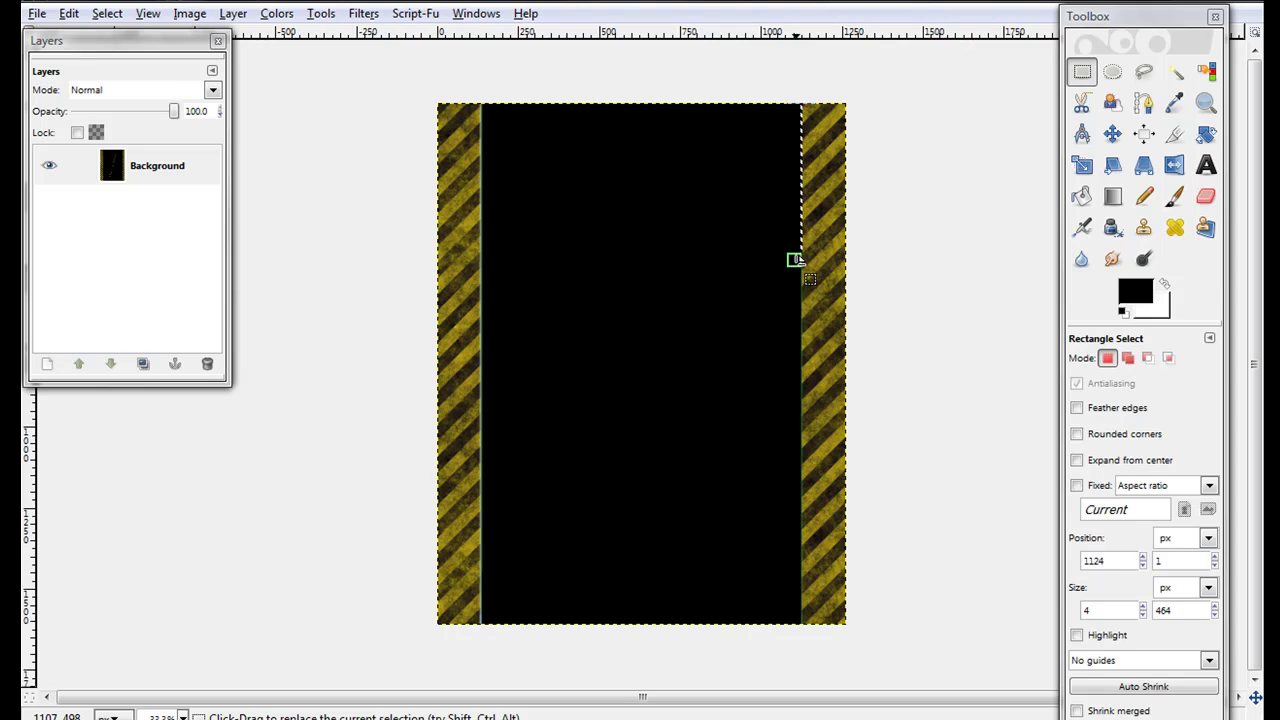
left_click_drag(795, 260, 790, 585)
left_click_drag(792, 601, 793, 632)
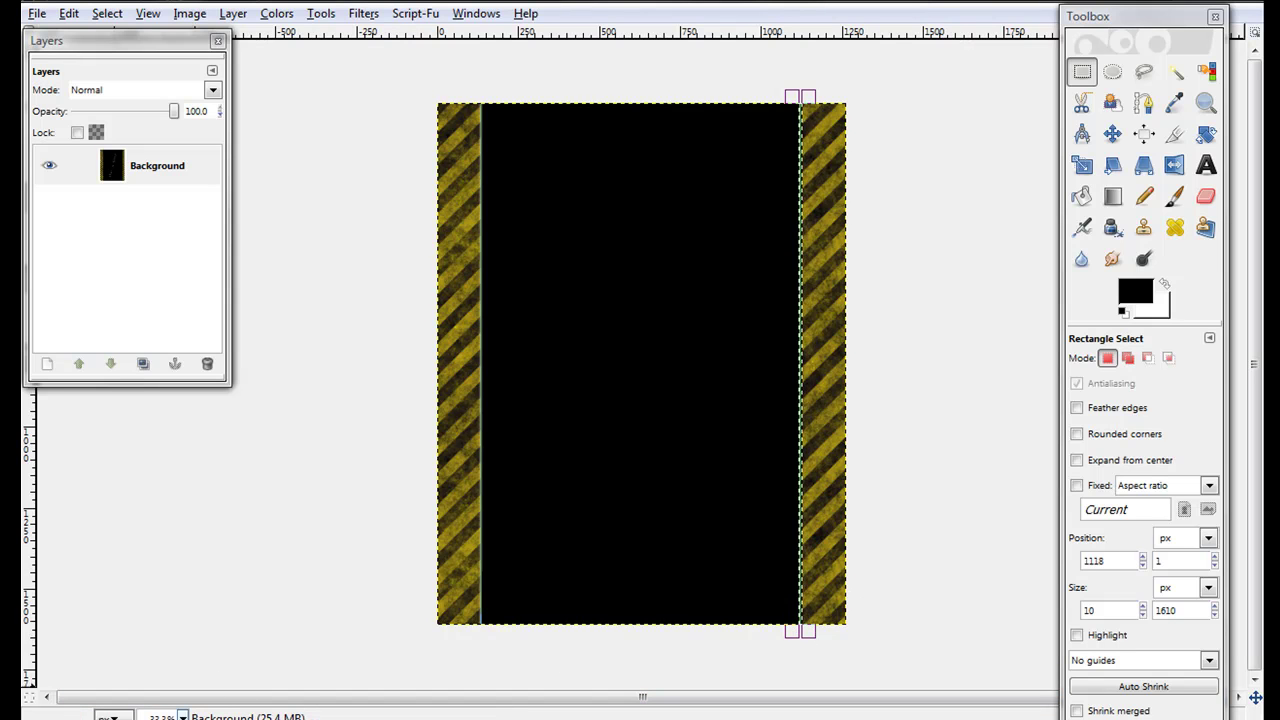
left_click(183, 717)
left_click(169, 578)
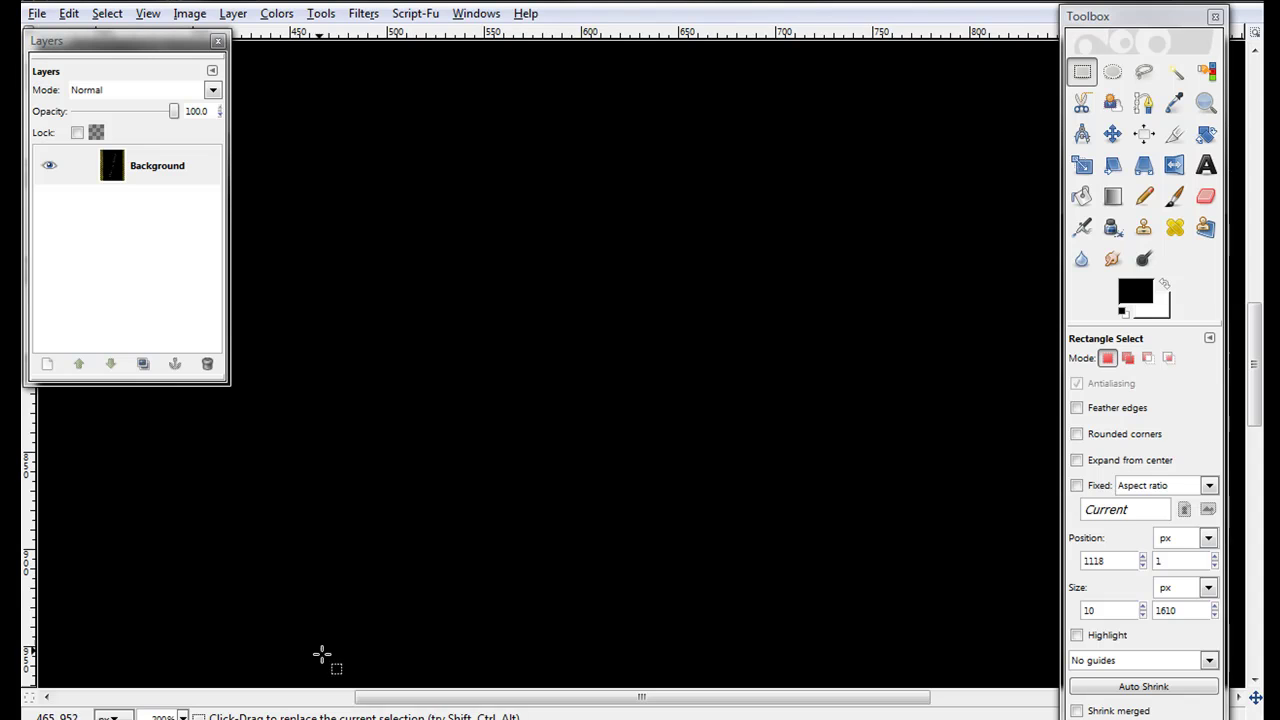
left_click_drag(533, 704, 926, 694)
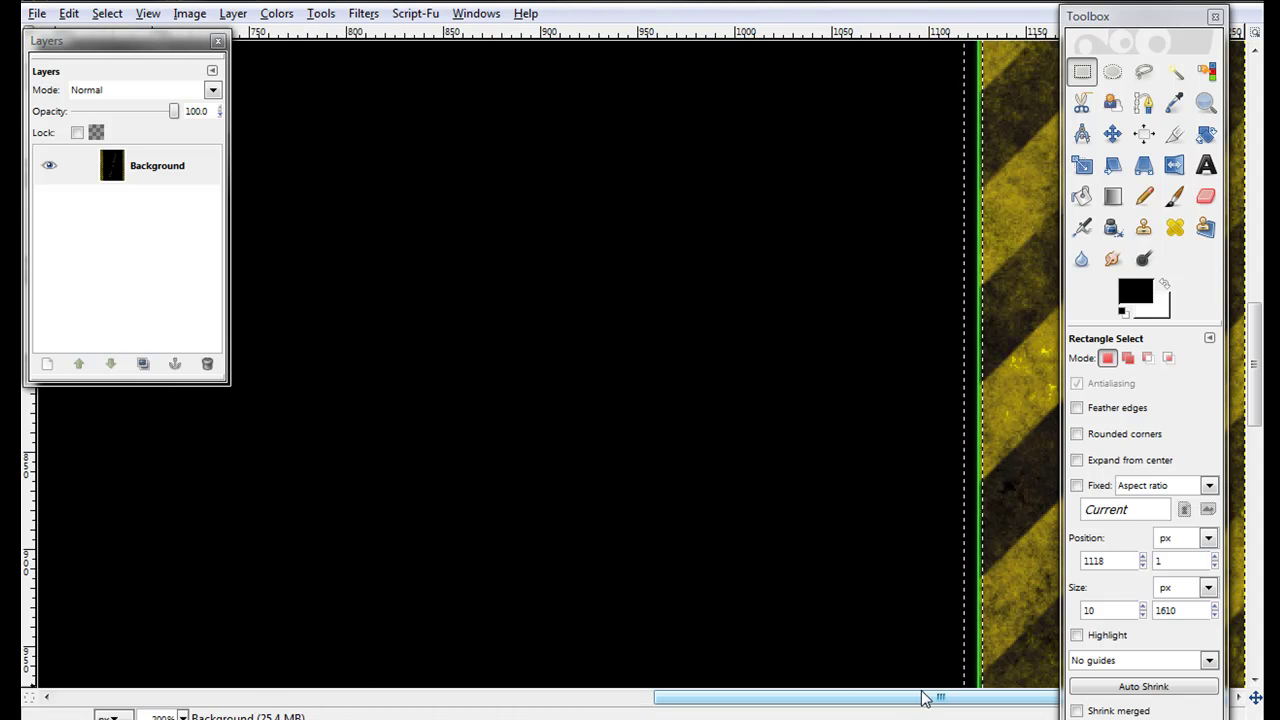
left_click_drag(954, 531, 964, 538)
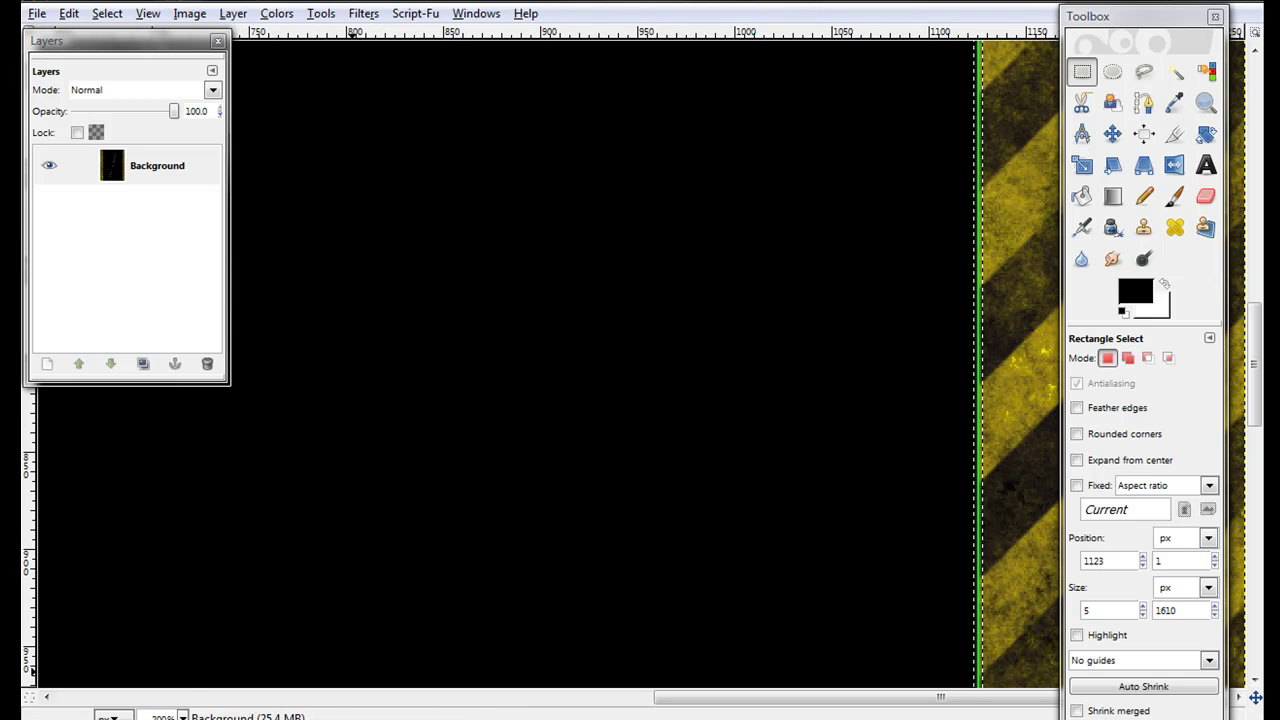
left_click(183, 716)
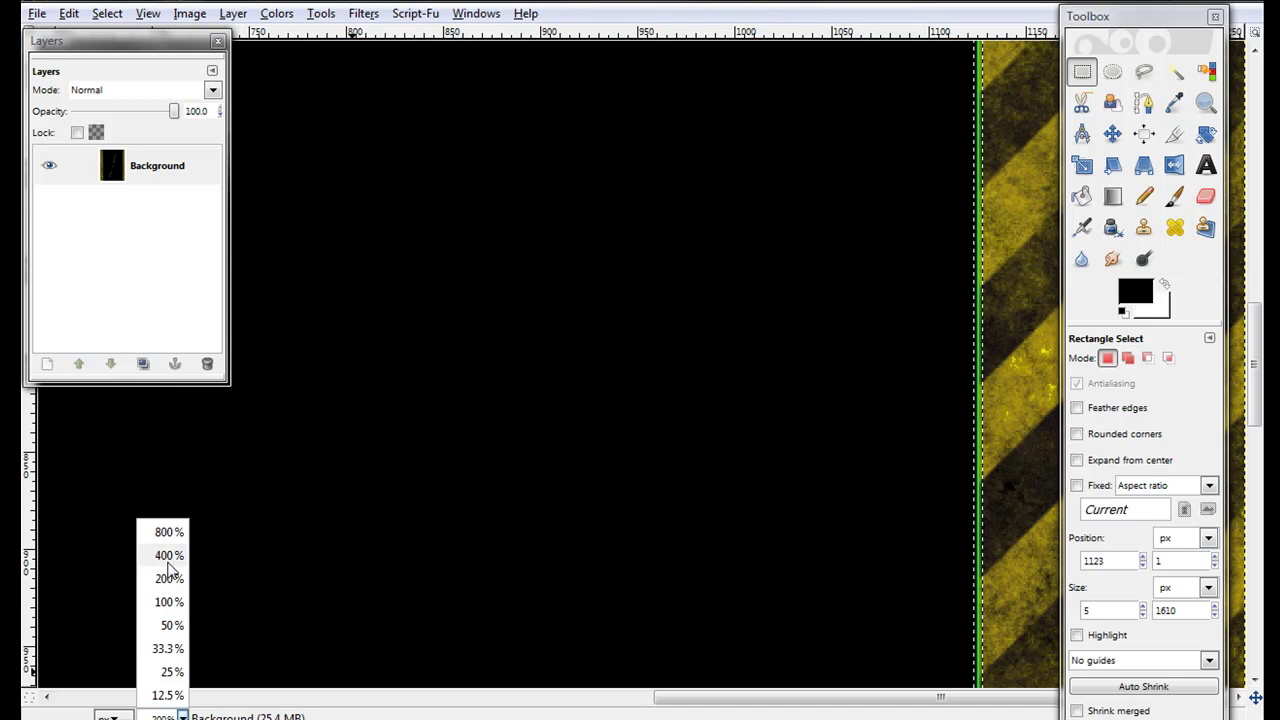
left_click(168, 648)
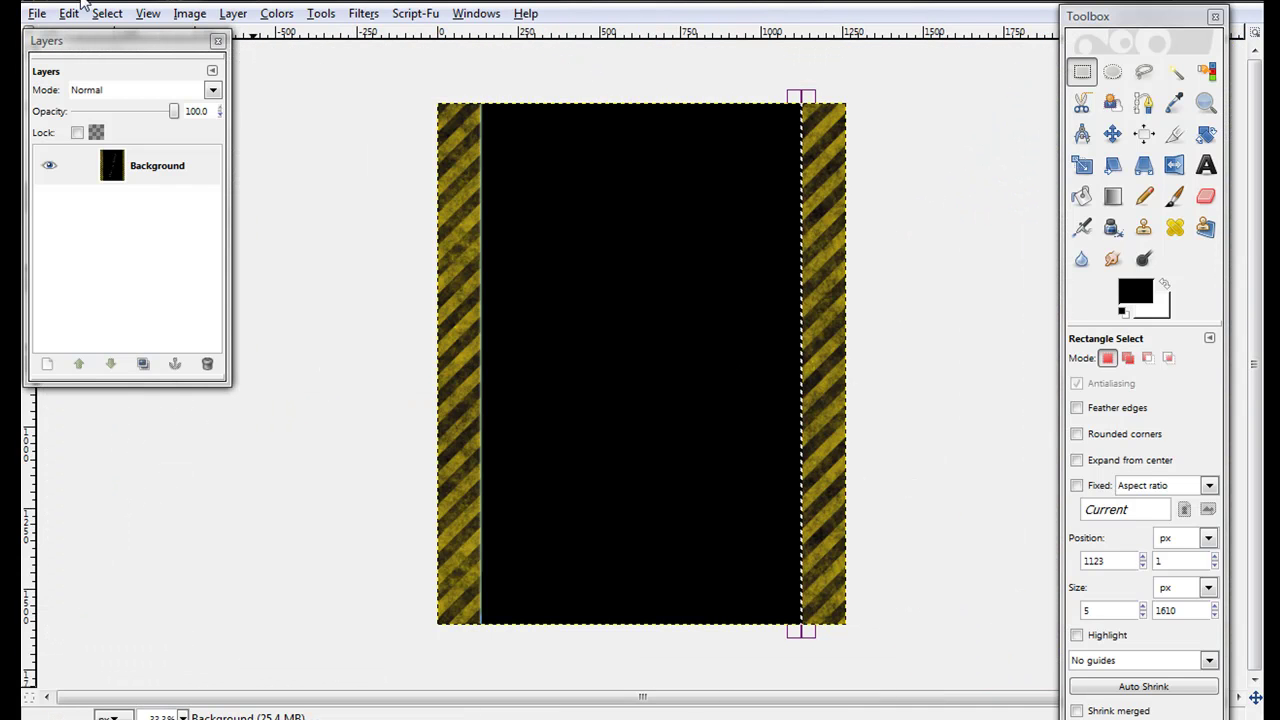
Feather the strip selection by 9 pixels
left_click(107, 13)
left_click(139, 204)
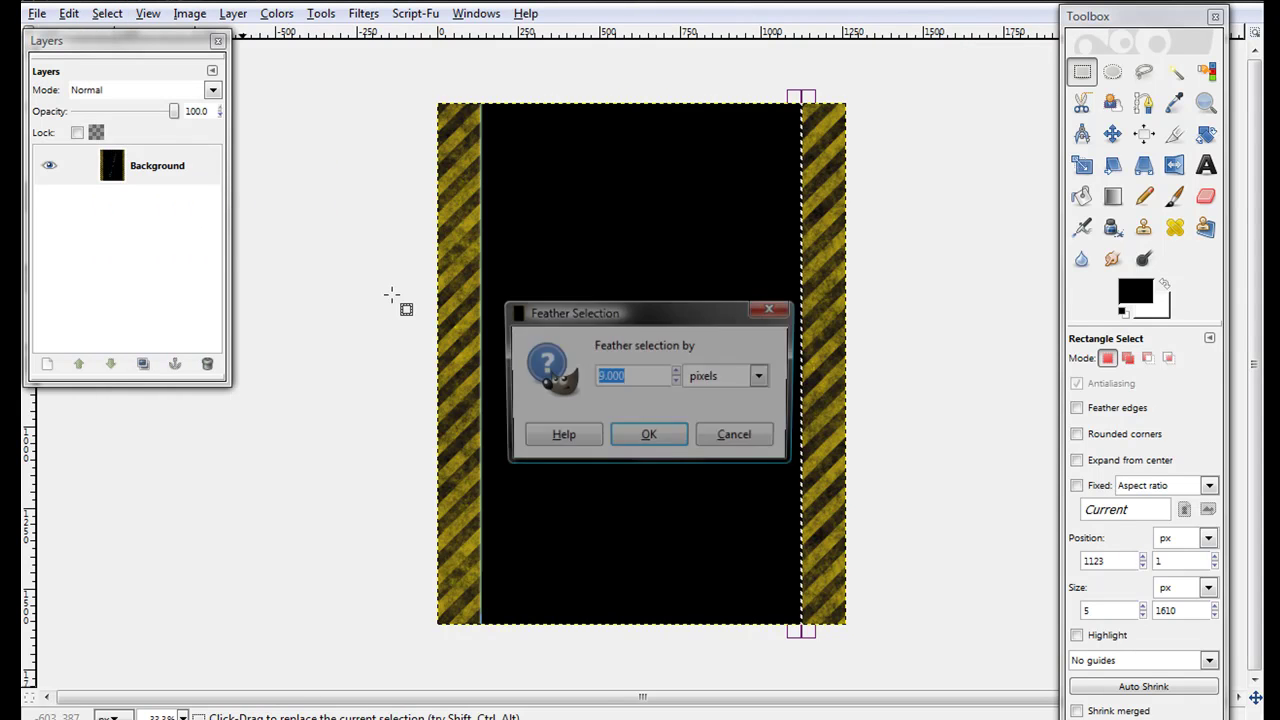
left_click(652, 440)
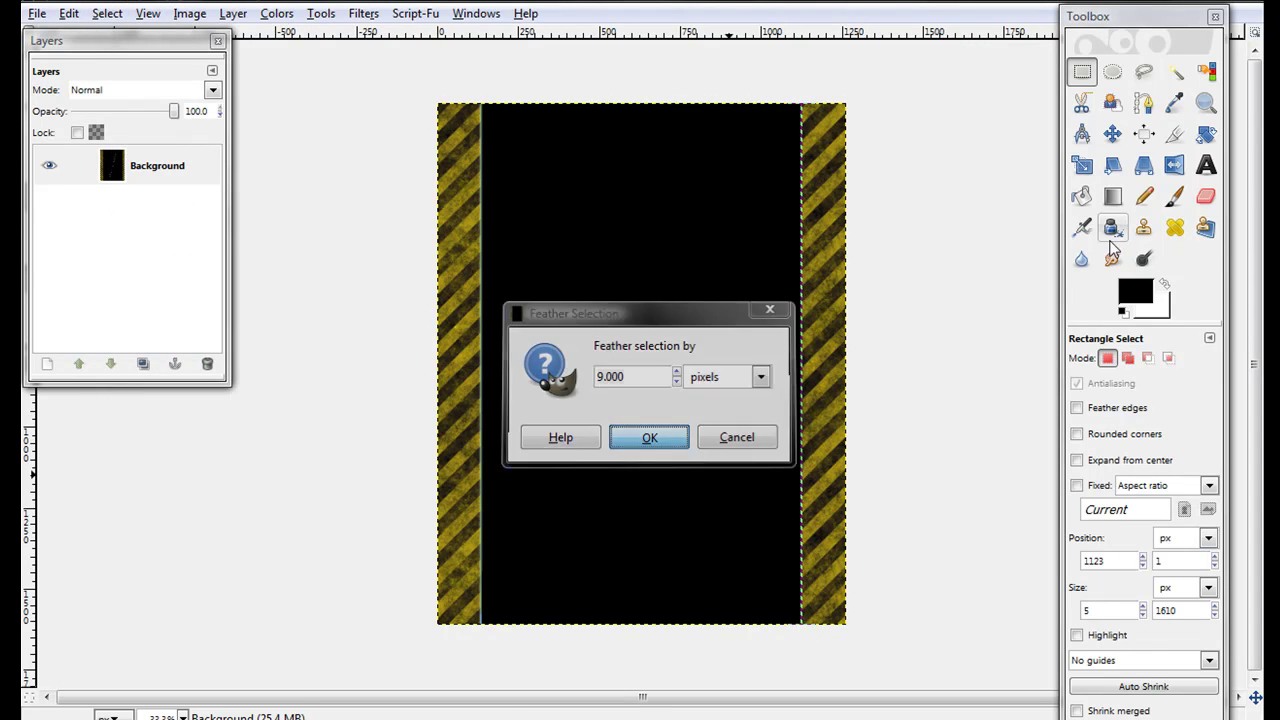
Paint the feathered strip white with the Paintbrush, then select the entire image
left_click(1174, 196)
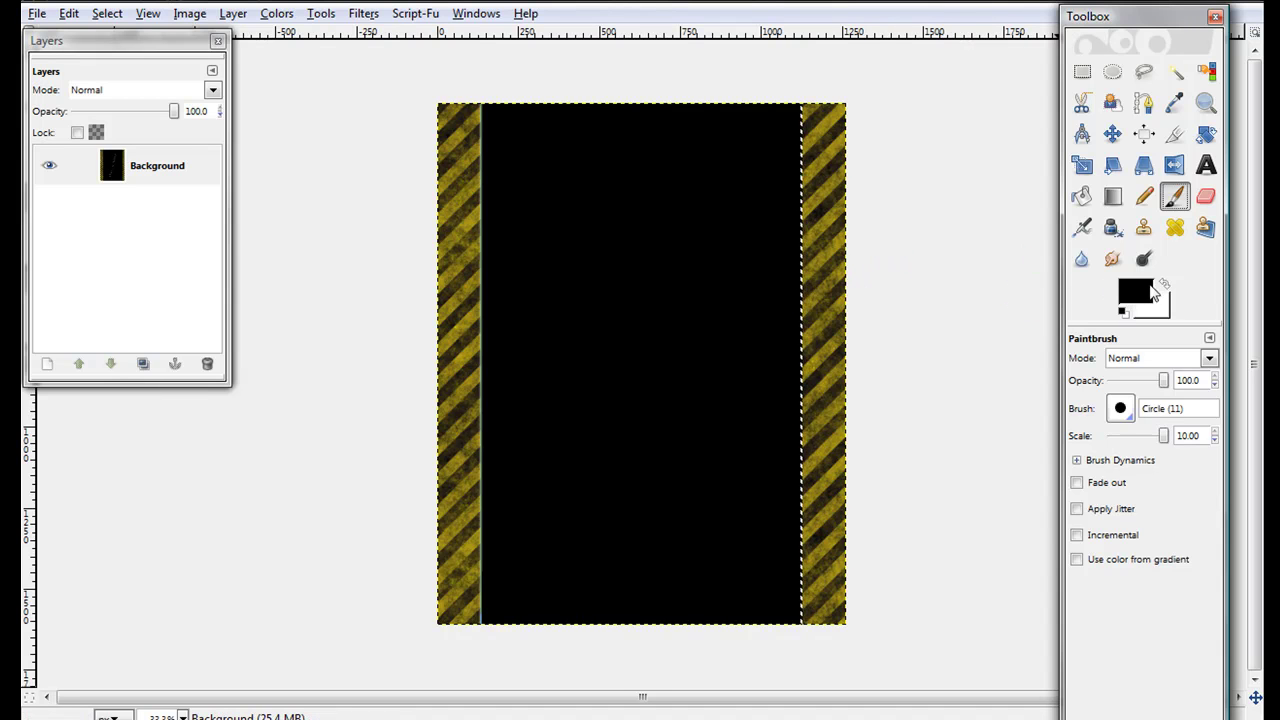
left_click(1164, 285)
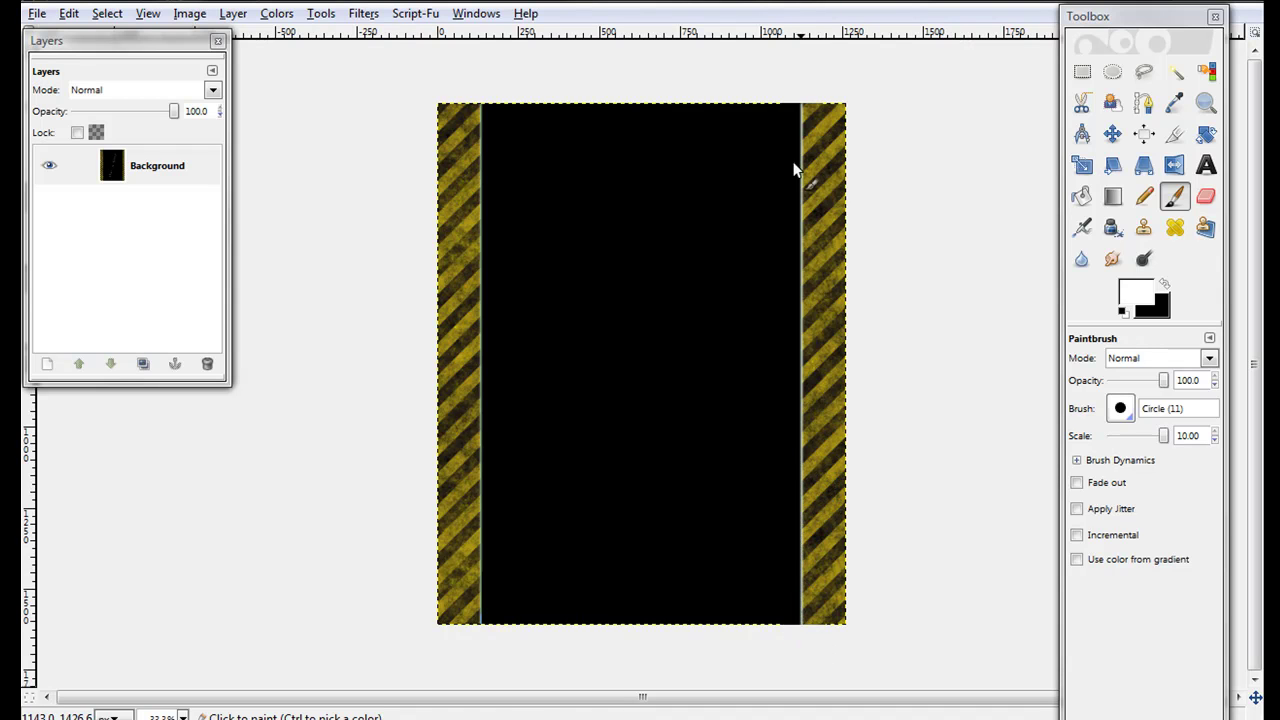
left_click(107, 14)
left_click(114, 37)
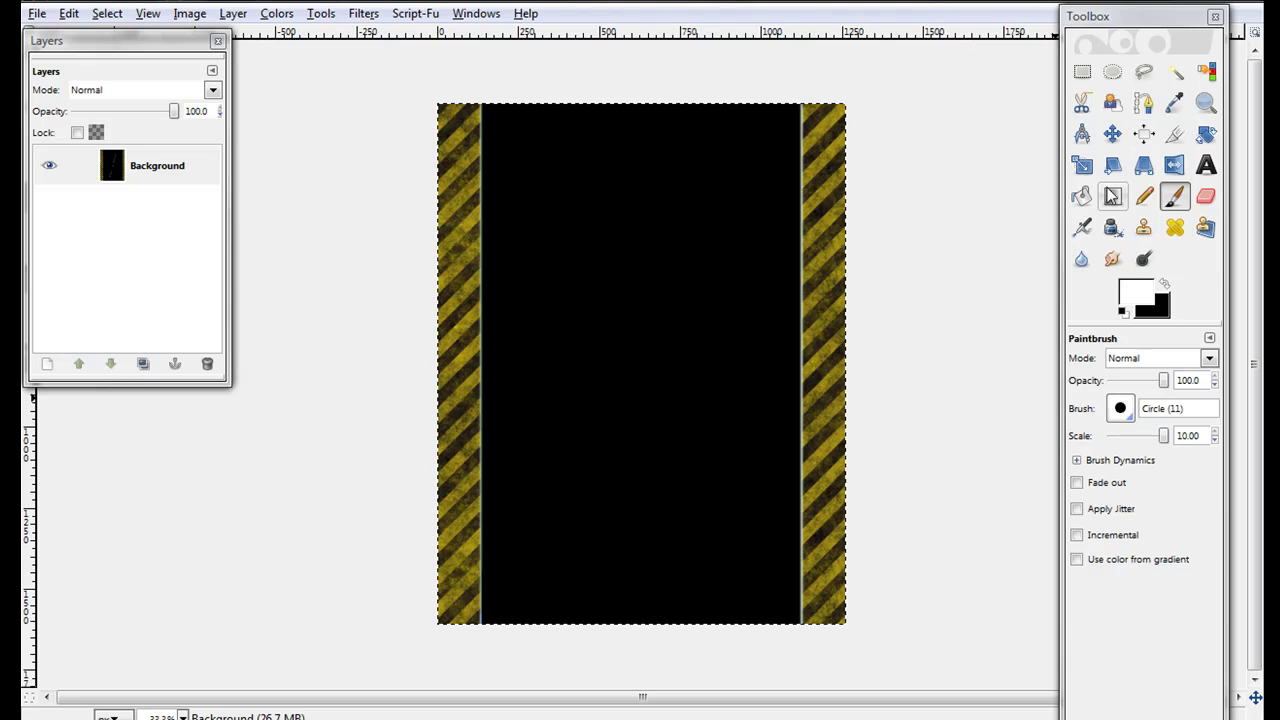
Bucket-fill the black centre with the Warning! pattern
left_click(1081, 196)
left_click(1114, 464)
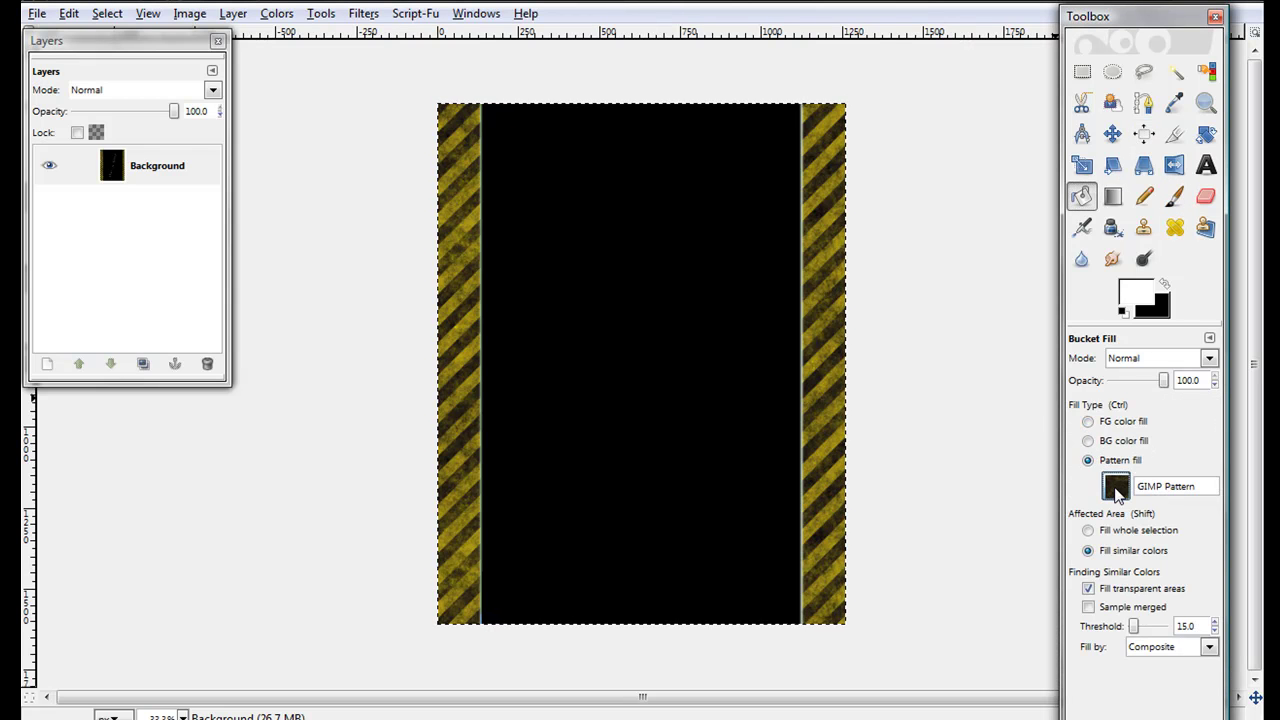
left_click(1115, 487)
left_click(1031, 426)
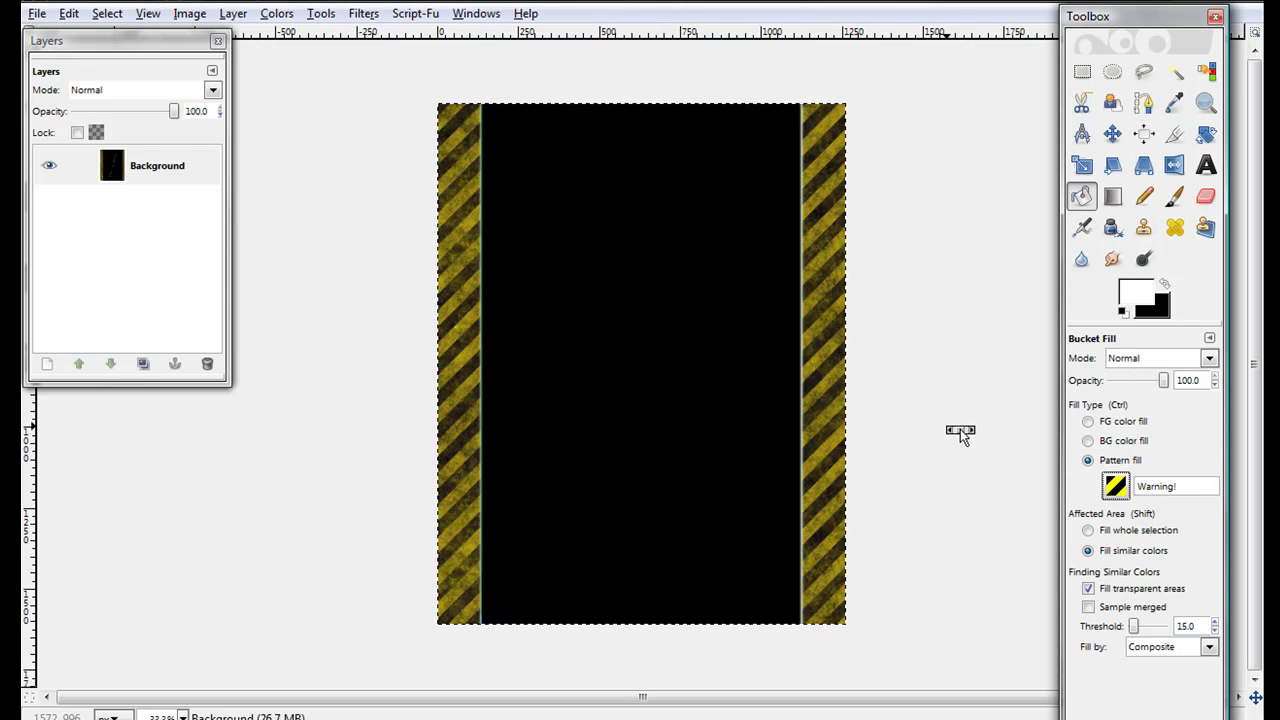
left_click(655, 437)
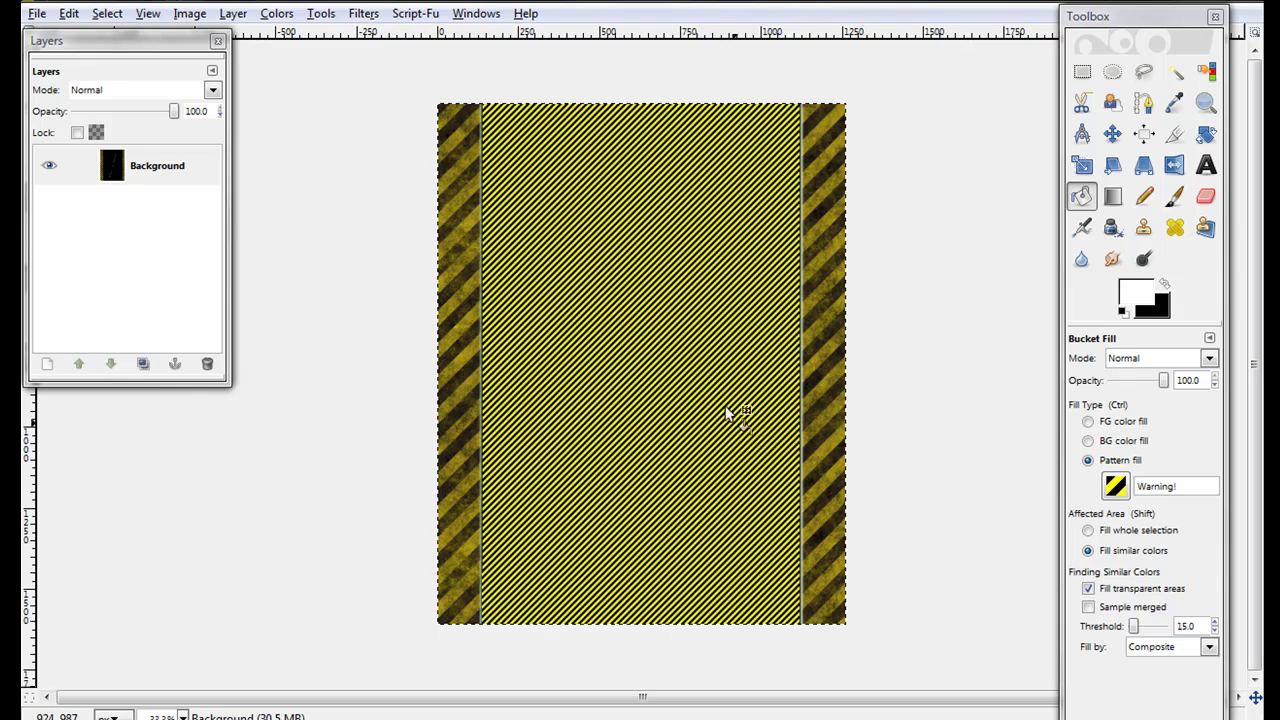
Fill adjacent diagonal stripes with white foreground colour to form a white band
left_click(1089, 421)
left_click(652, 425)
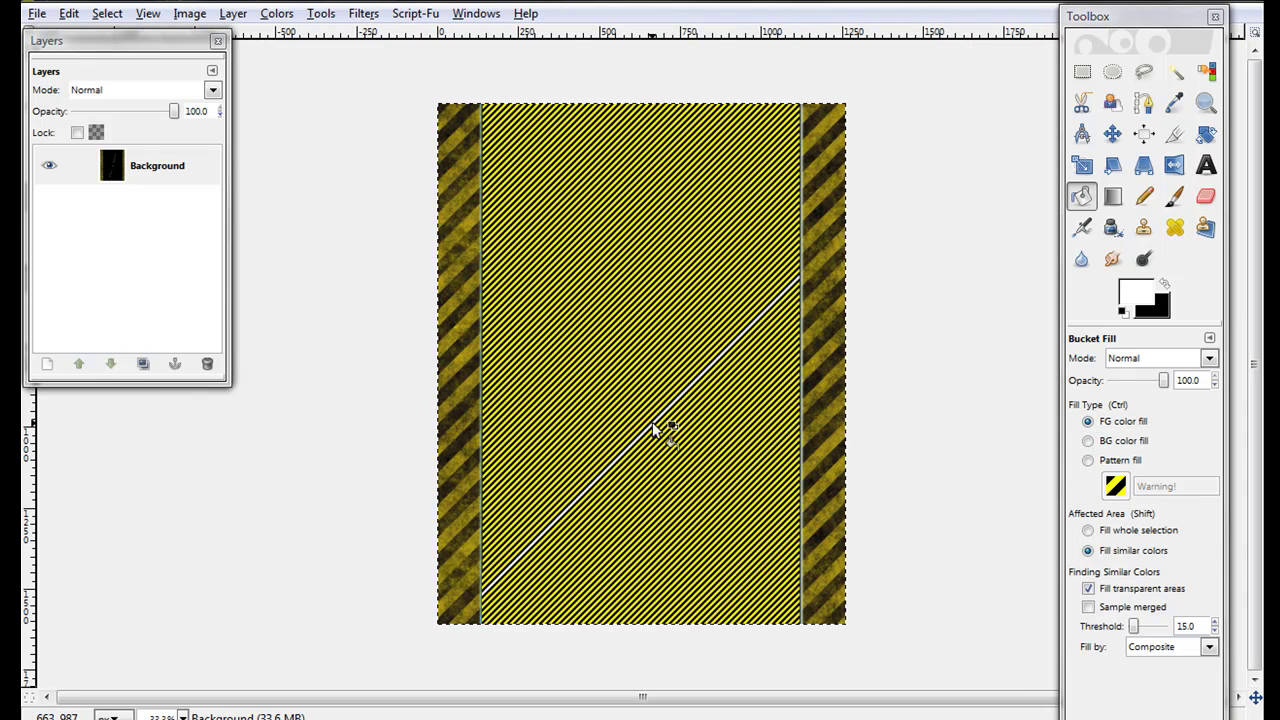
left_click(650, 427)
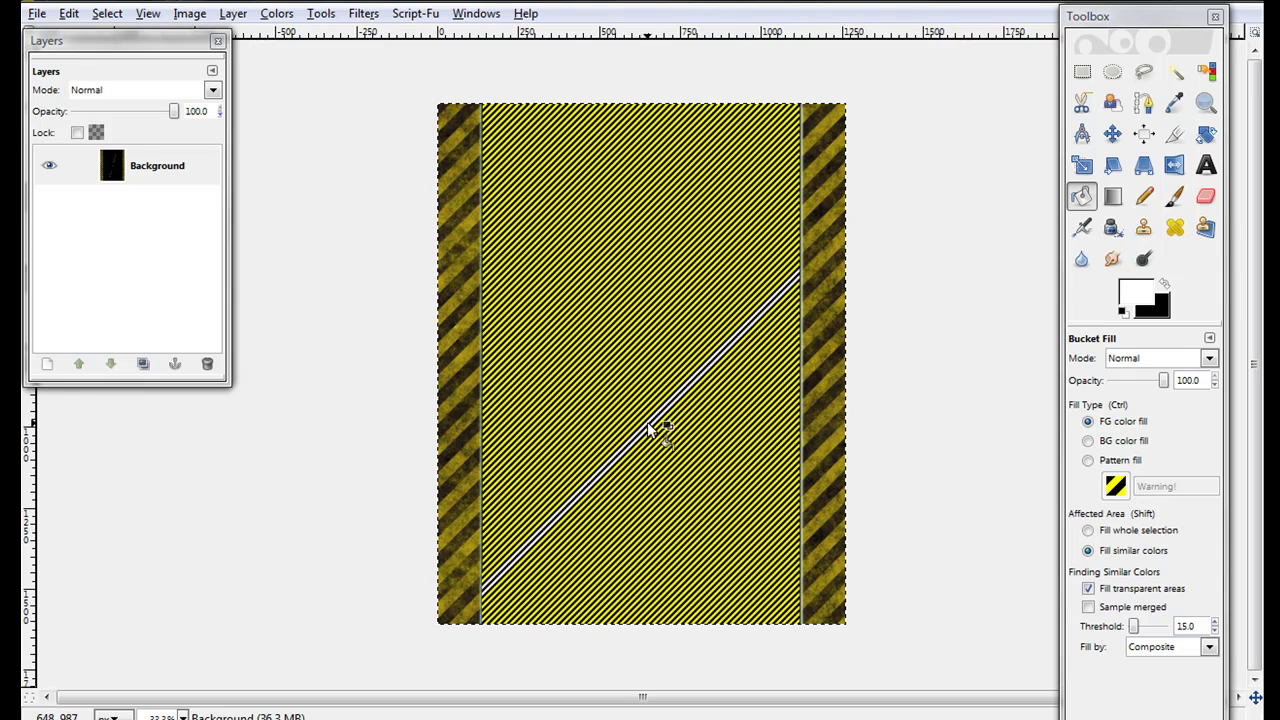
left_click(650, 424)
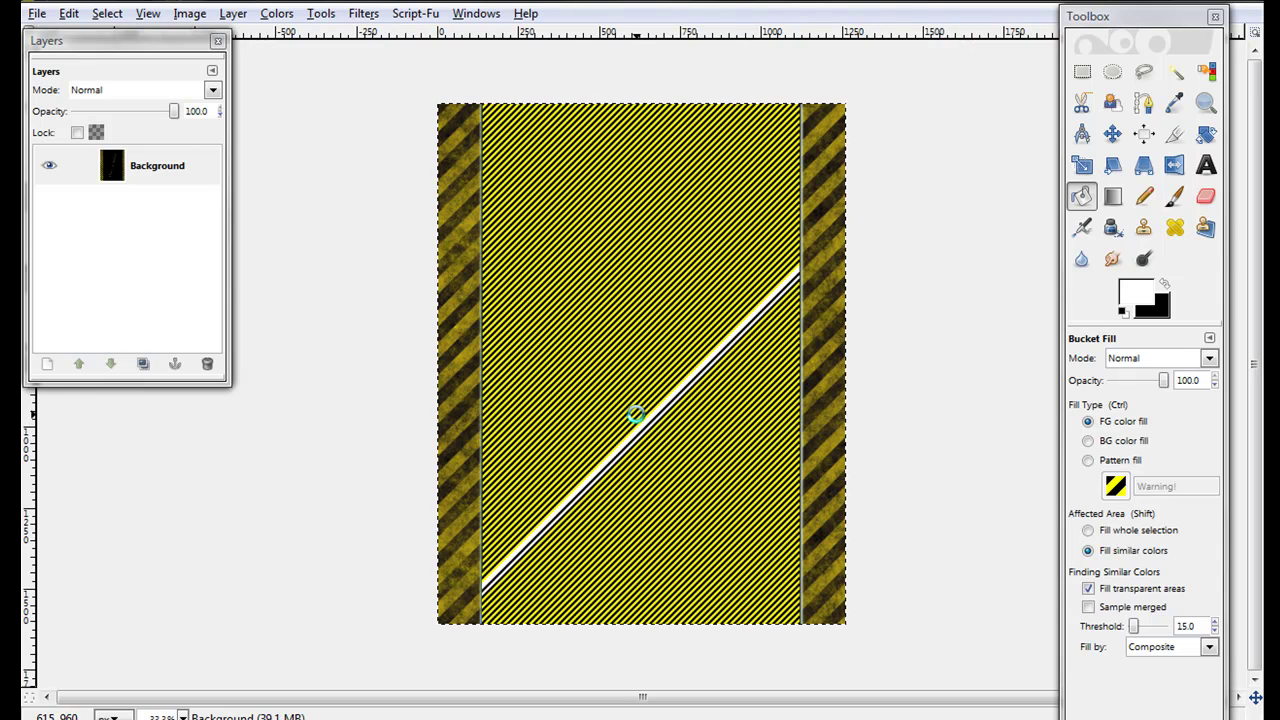
left_click(648, 428)
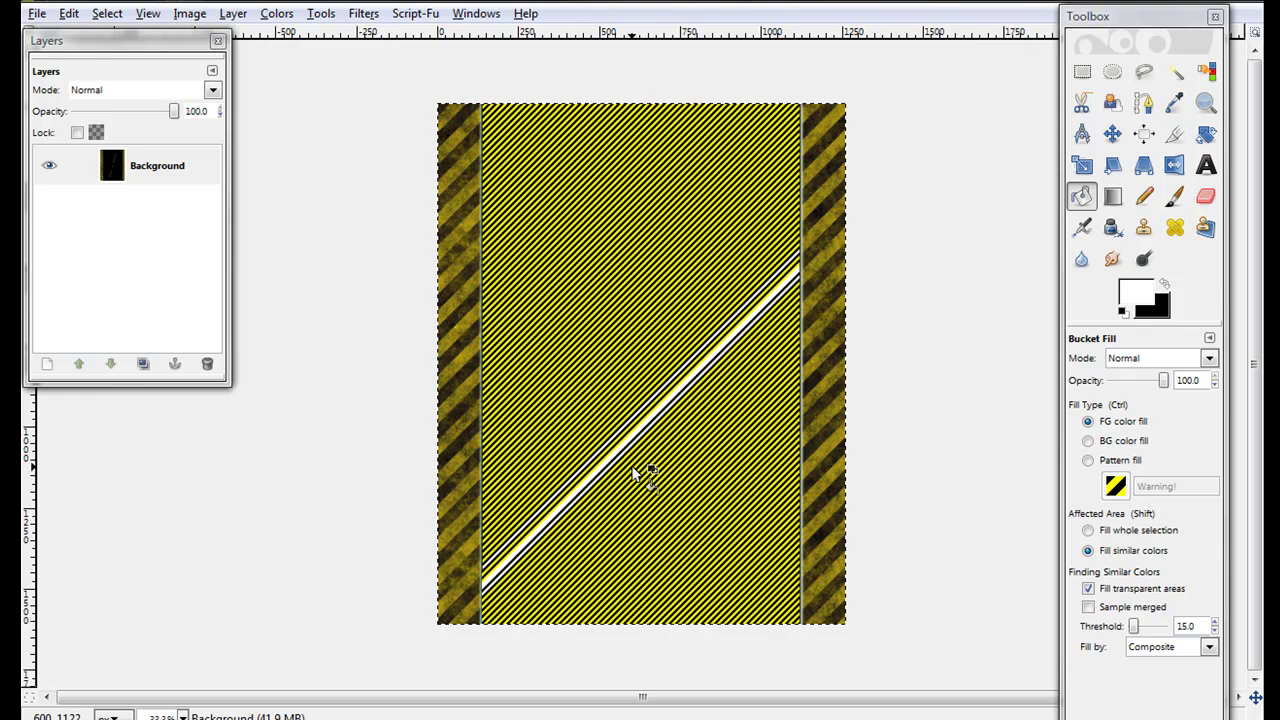